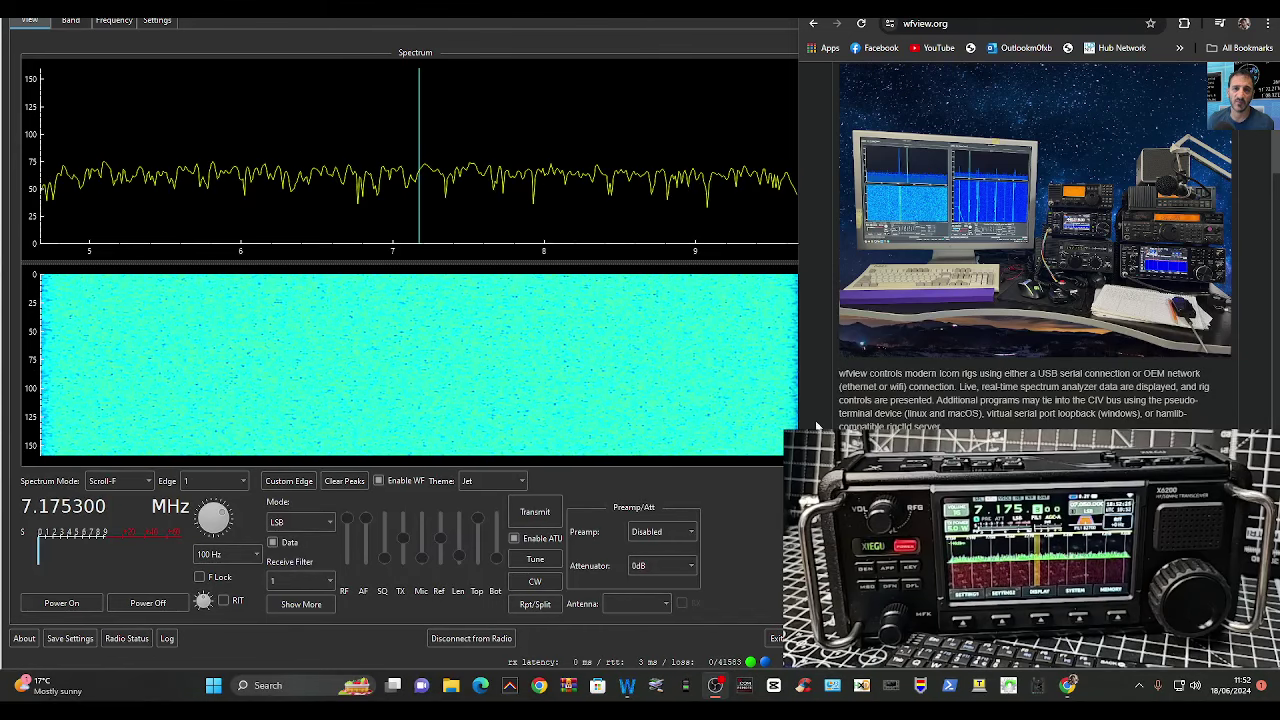
- Look over the wfview.org home page in a maximized browser window, including the introduction and the radio station photo
key("super+Up")
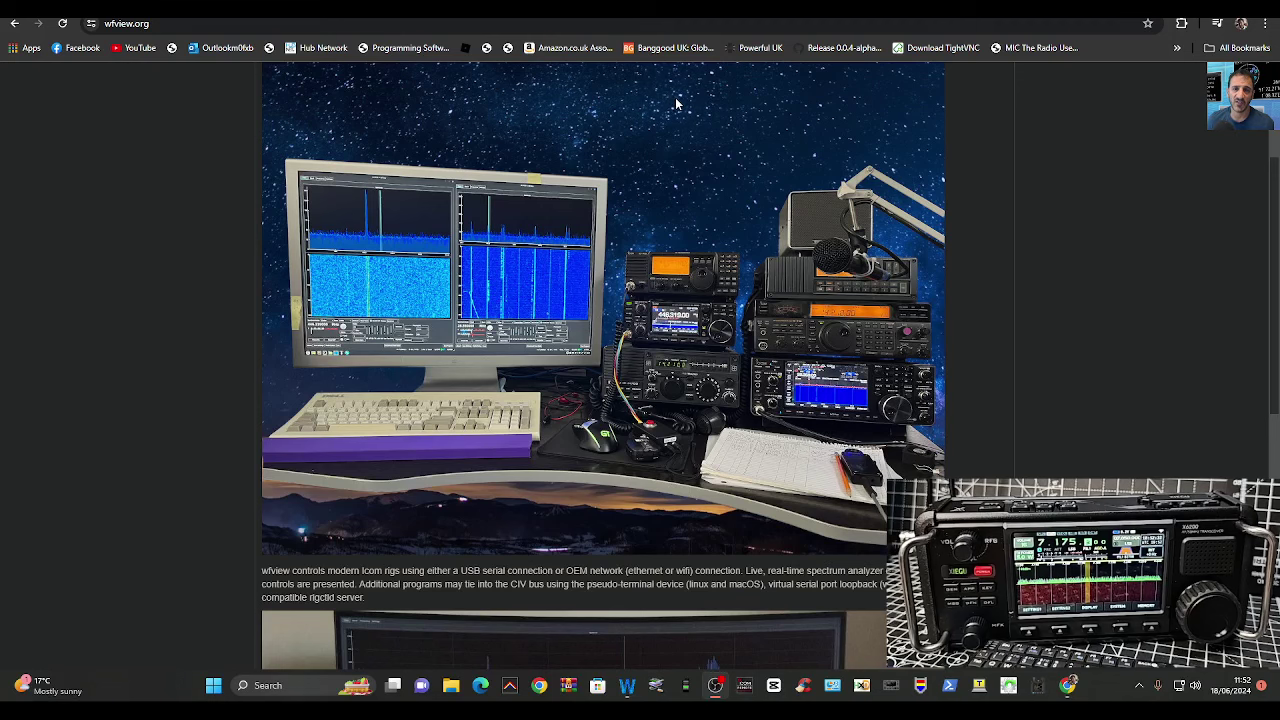
scroll(1096, 259, "down", 5)
scroll(1088, 260, "up", 6)
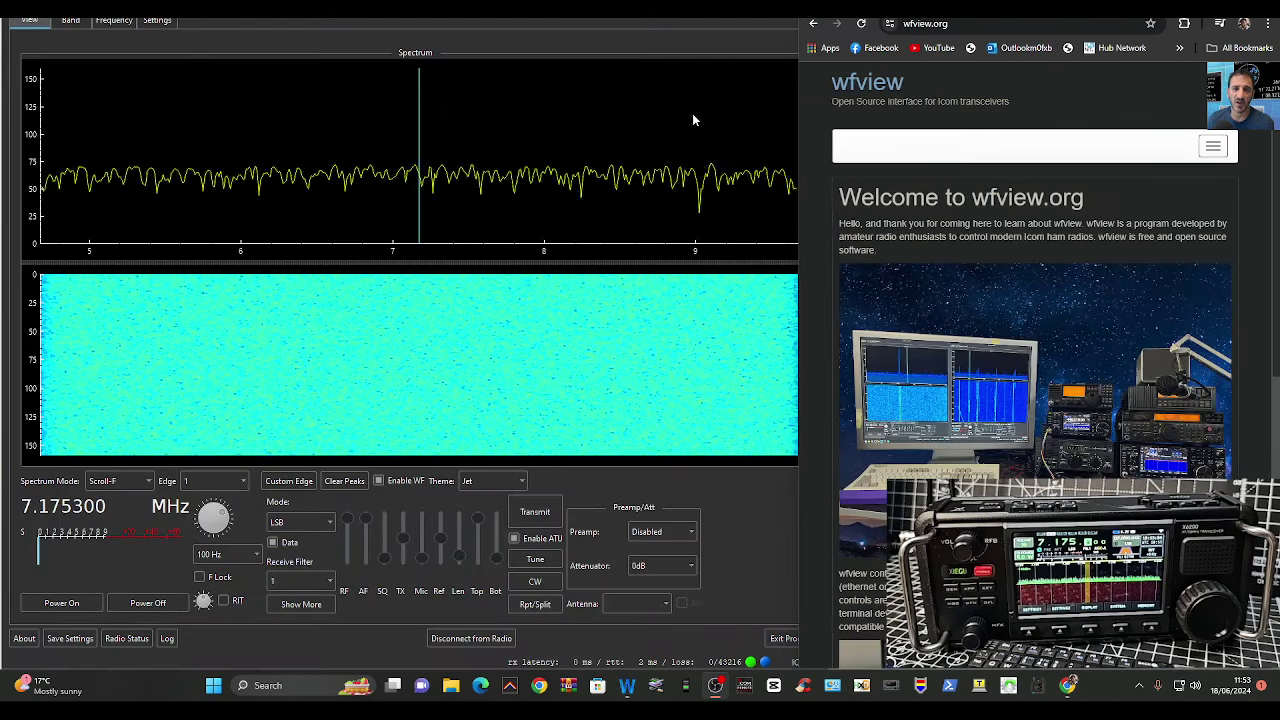
- Review the radio access settings for the network connection, then return to the spectrum display
left_click(160, 20)
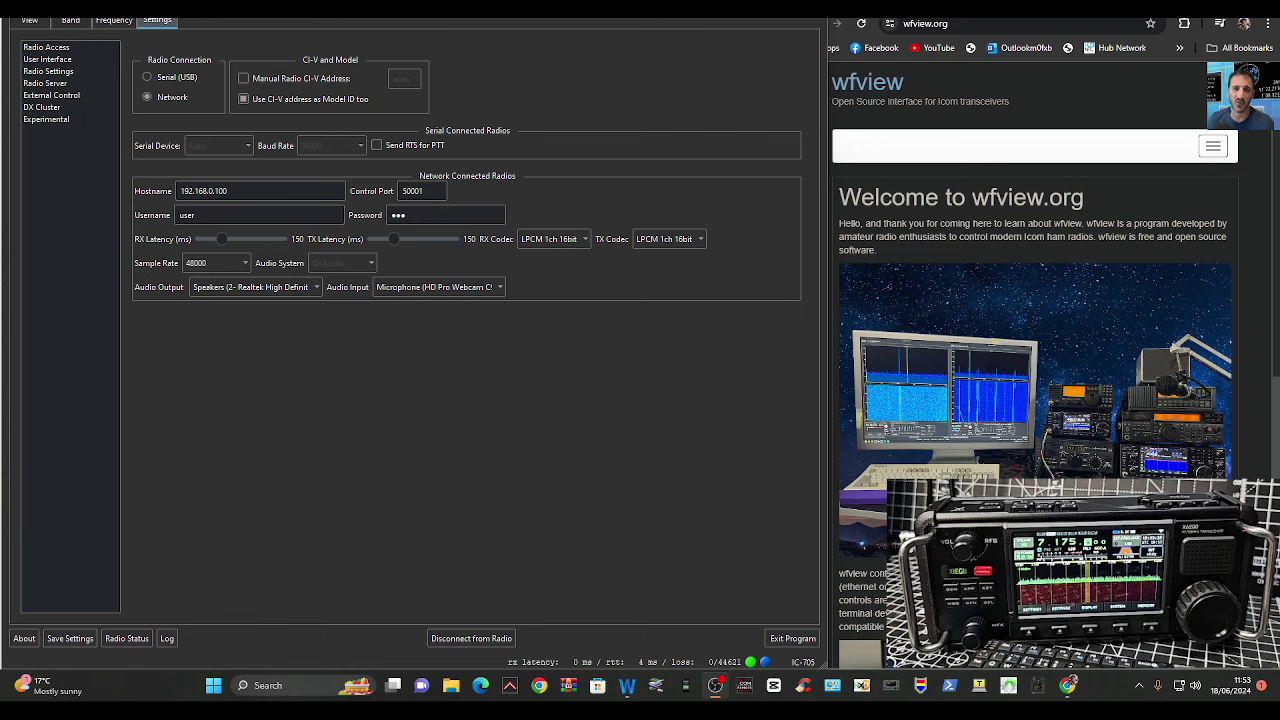
left_click(30, 22)
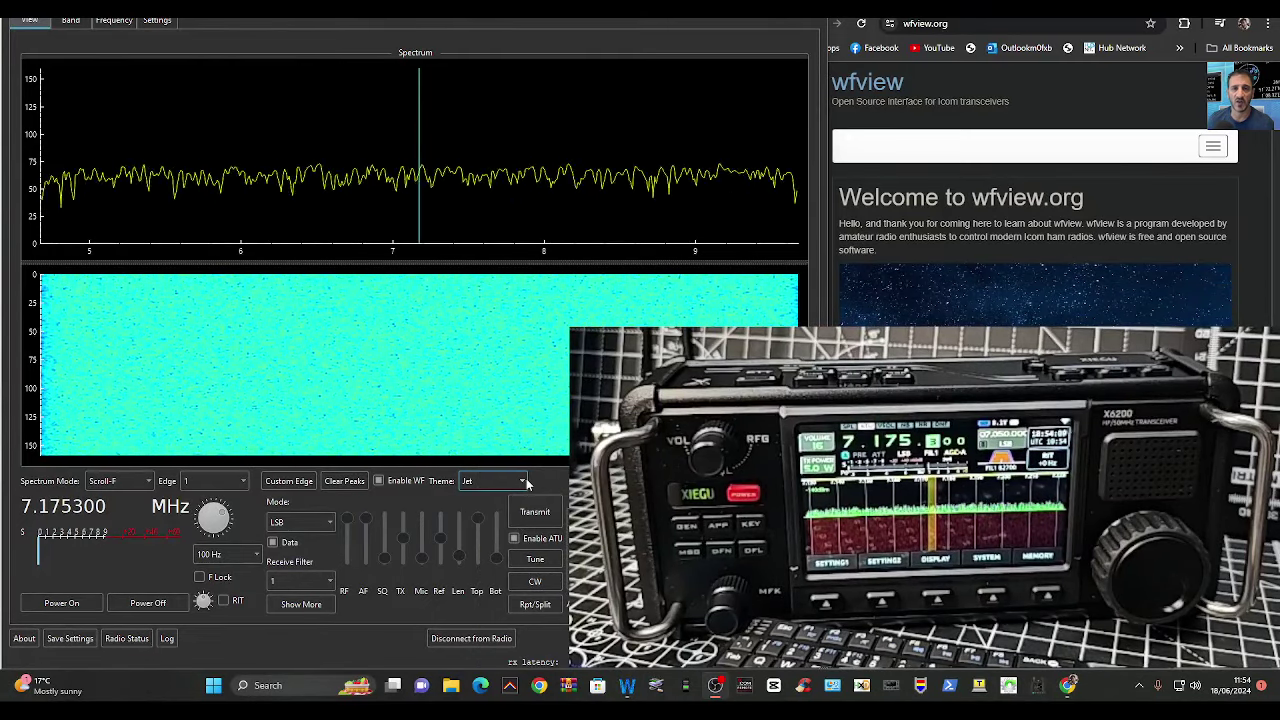
- Change the waterfall colour theme first to Hot and then to Hues
left_click(524, 482)
left_click(492, 518)
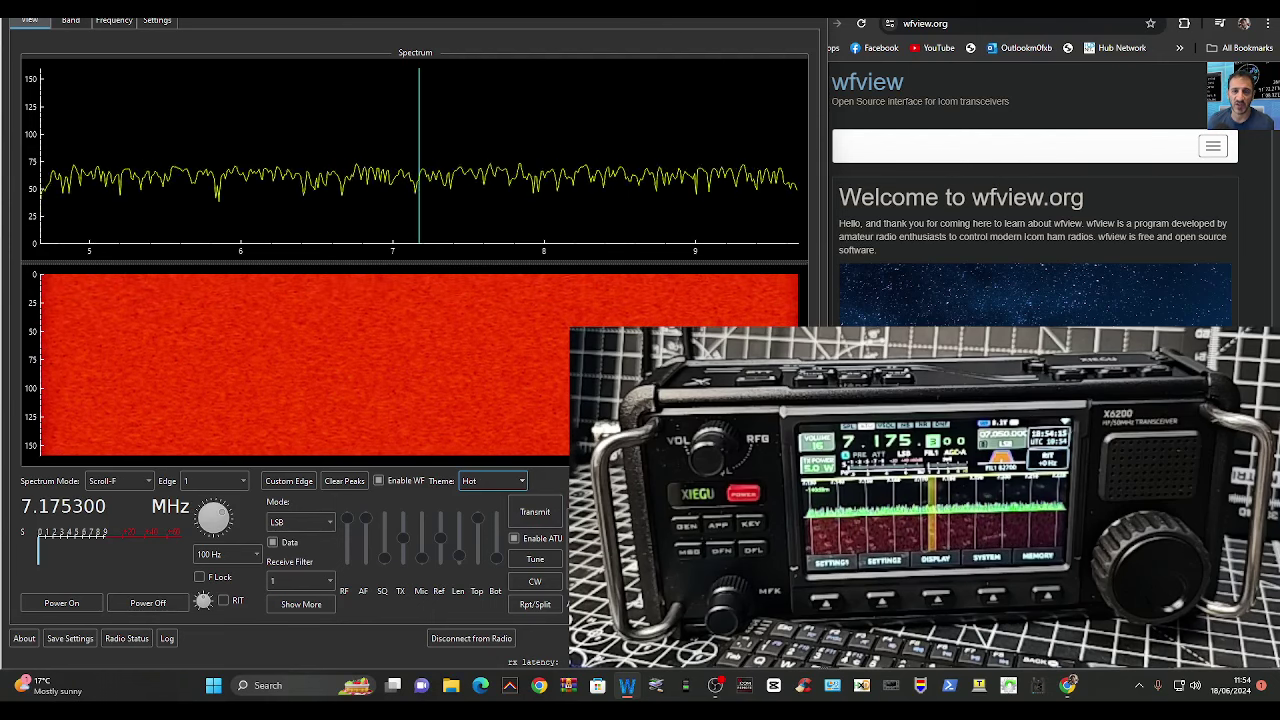
left_click(520, 481)
left_click(498, 590)
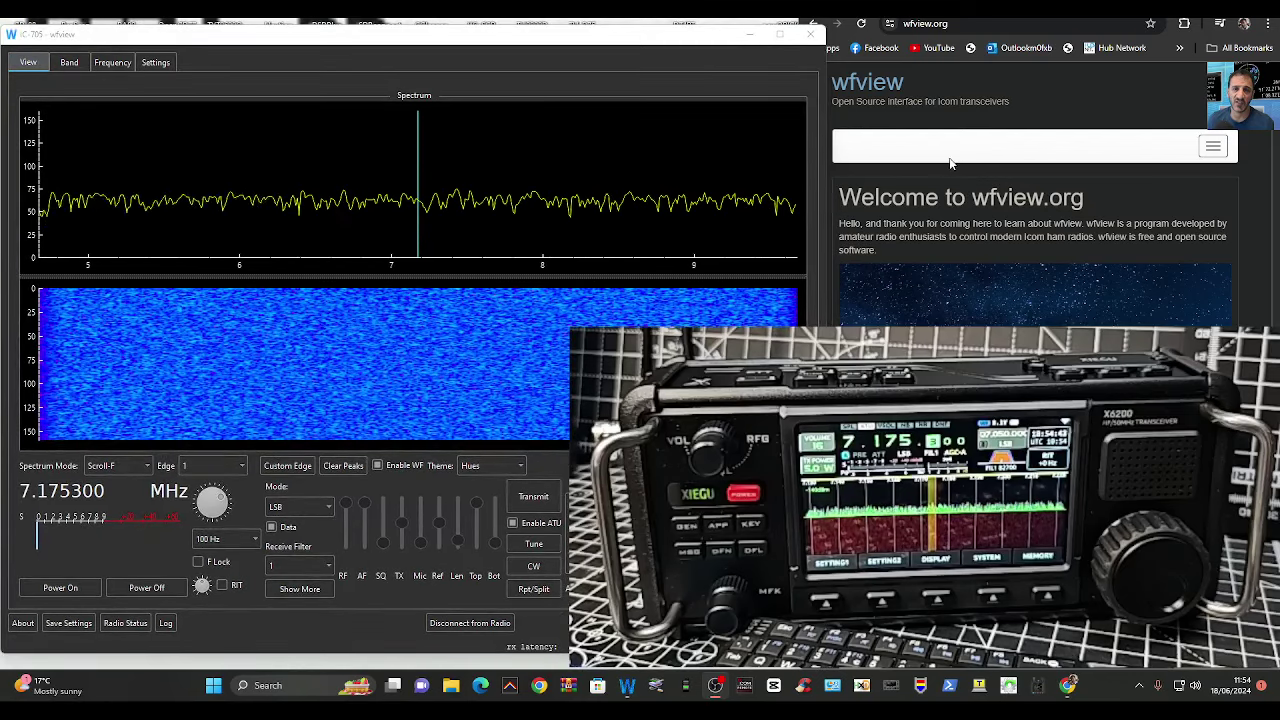
- Try to switch the radio to the Air band using the band selection
left_click(69, 62)
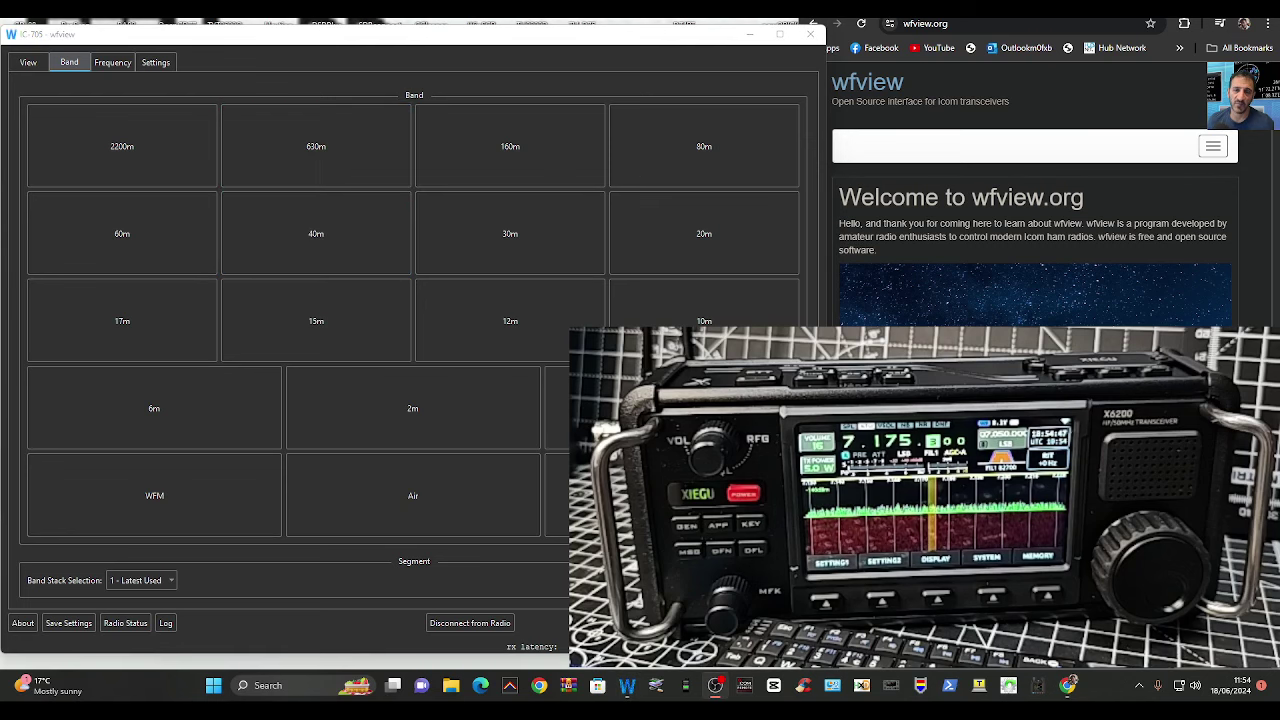
left_click(429, 504)
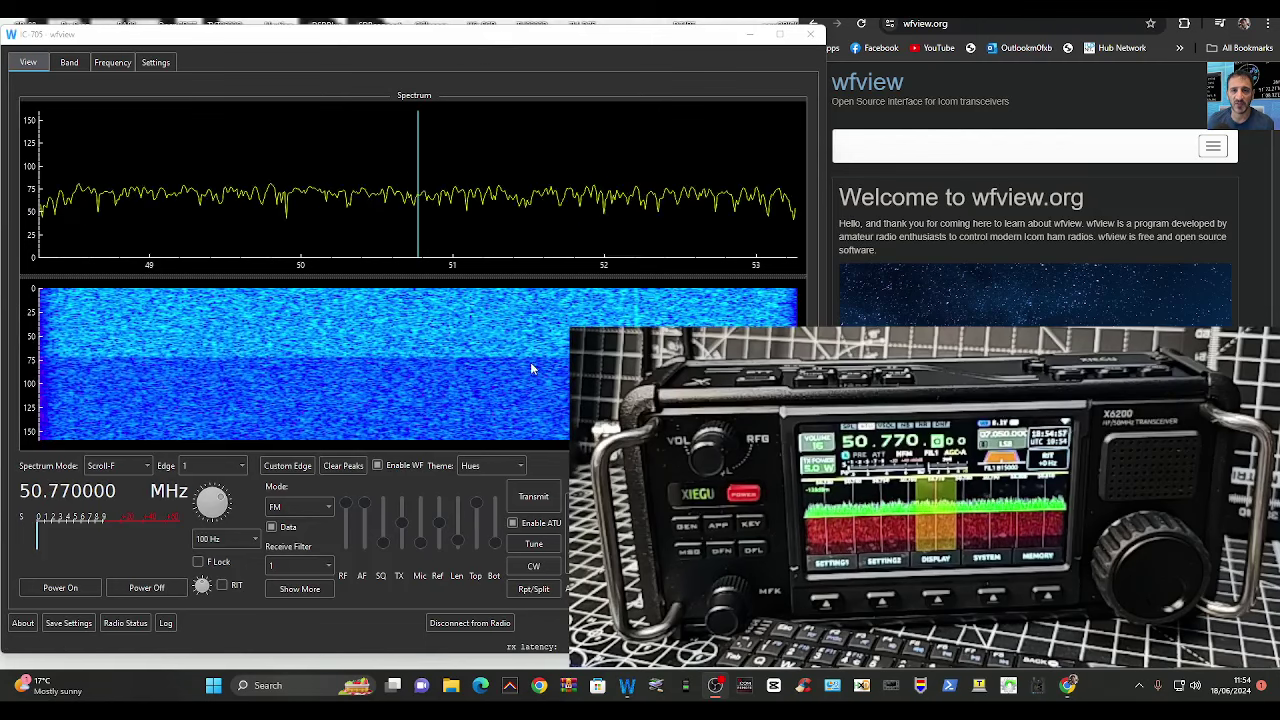
left_click(70, 62)
left_click(868, 195)
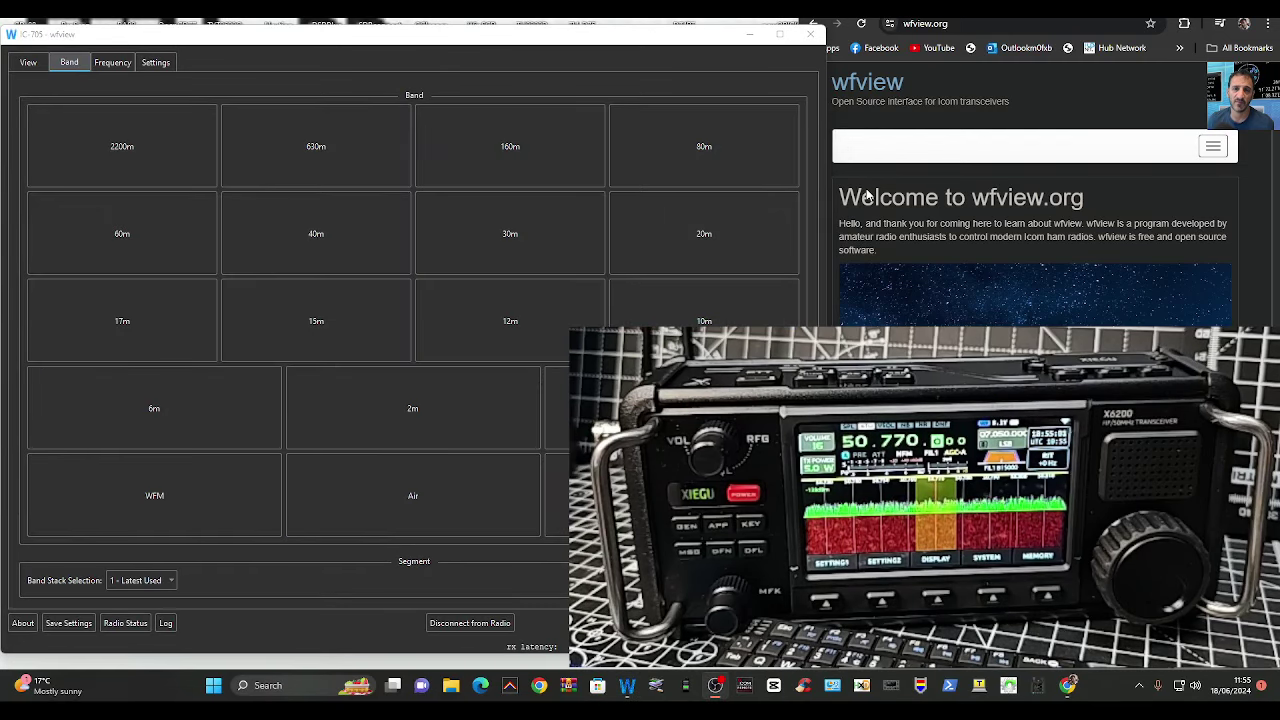
left_click(464, 517)
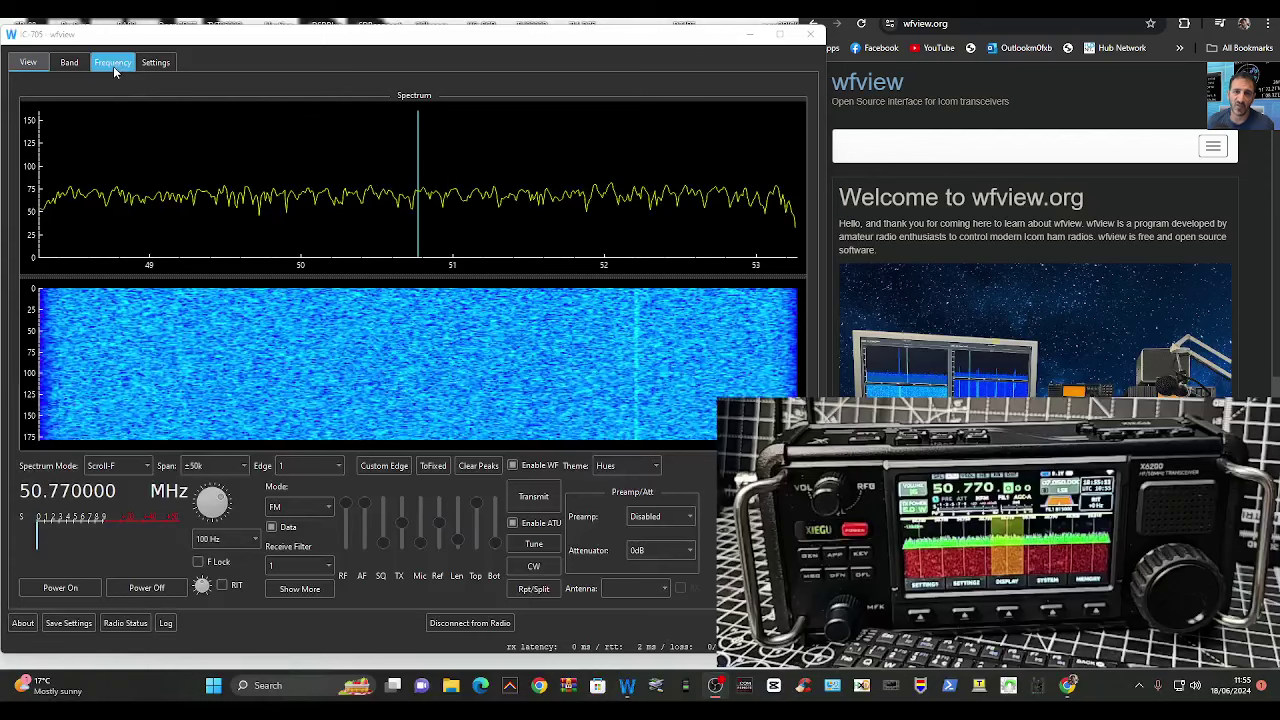
- Open the direct frequency entry keypad
left_click(115, 63)
left_click(942, 147)
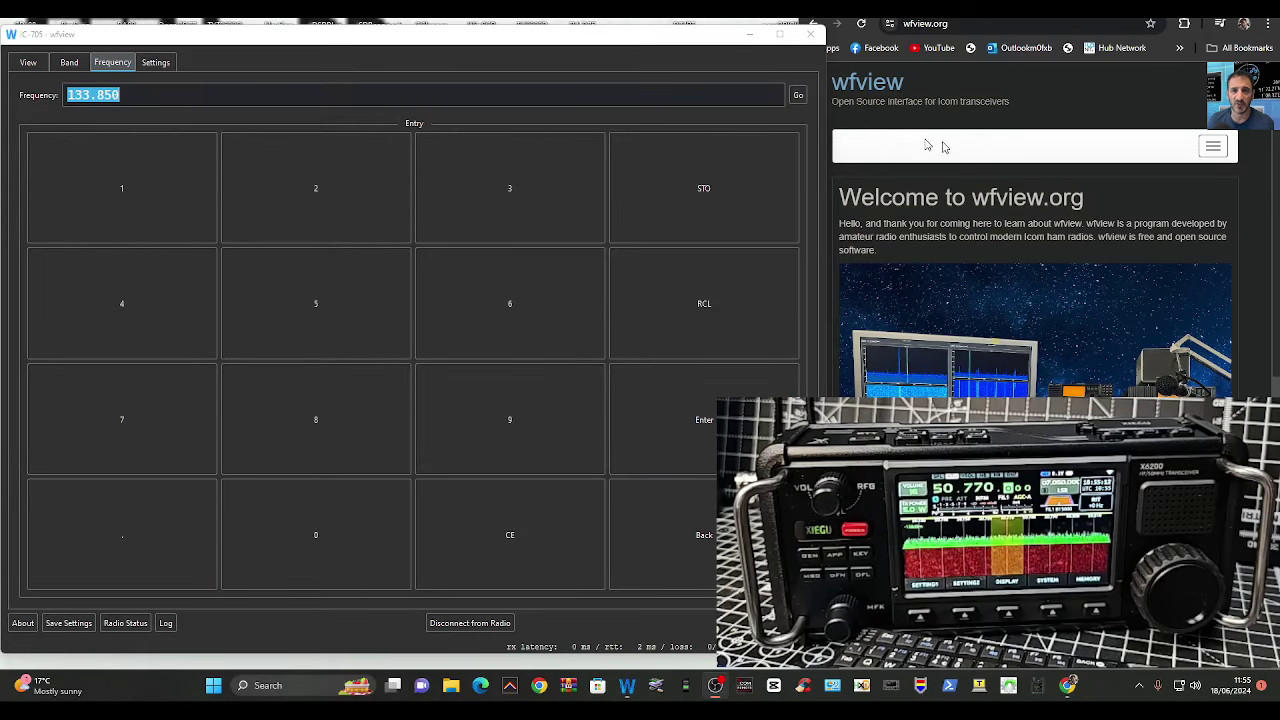
left_click(153, 204)
left_click(363, 207)
left_click(340, 204)
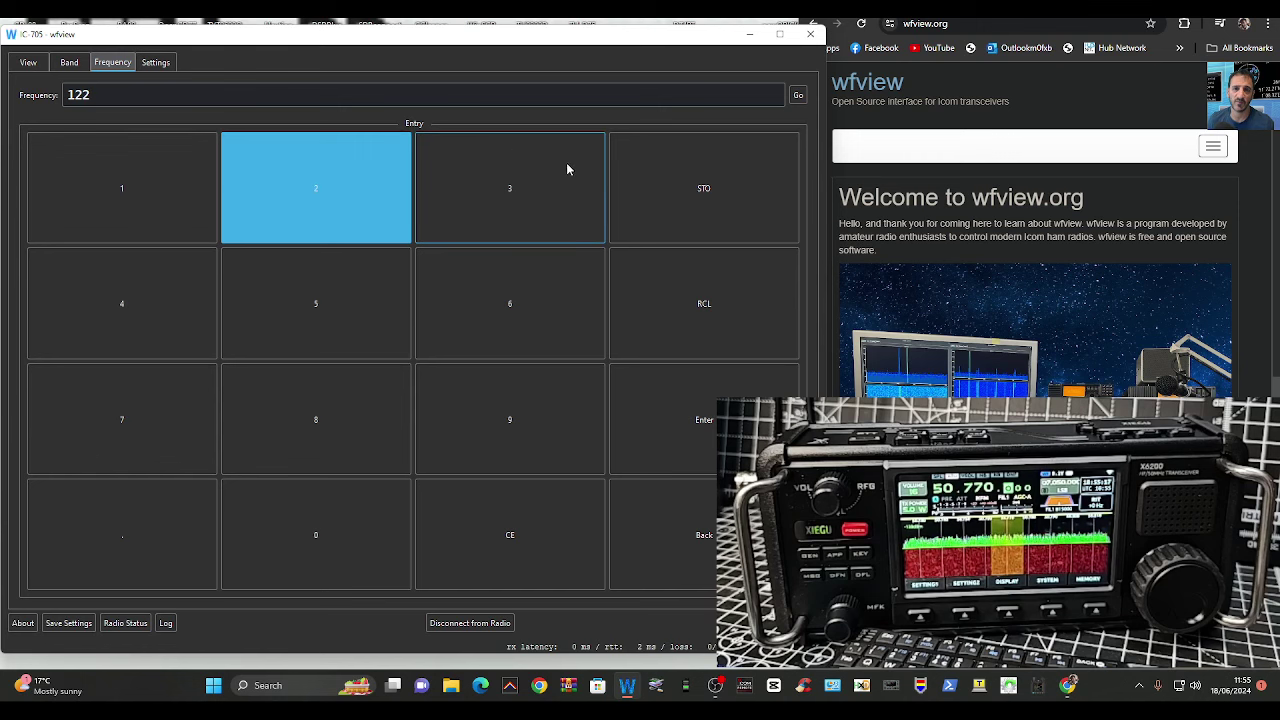
left_click(892, 152)
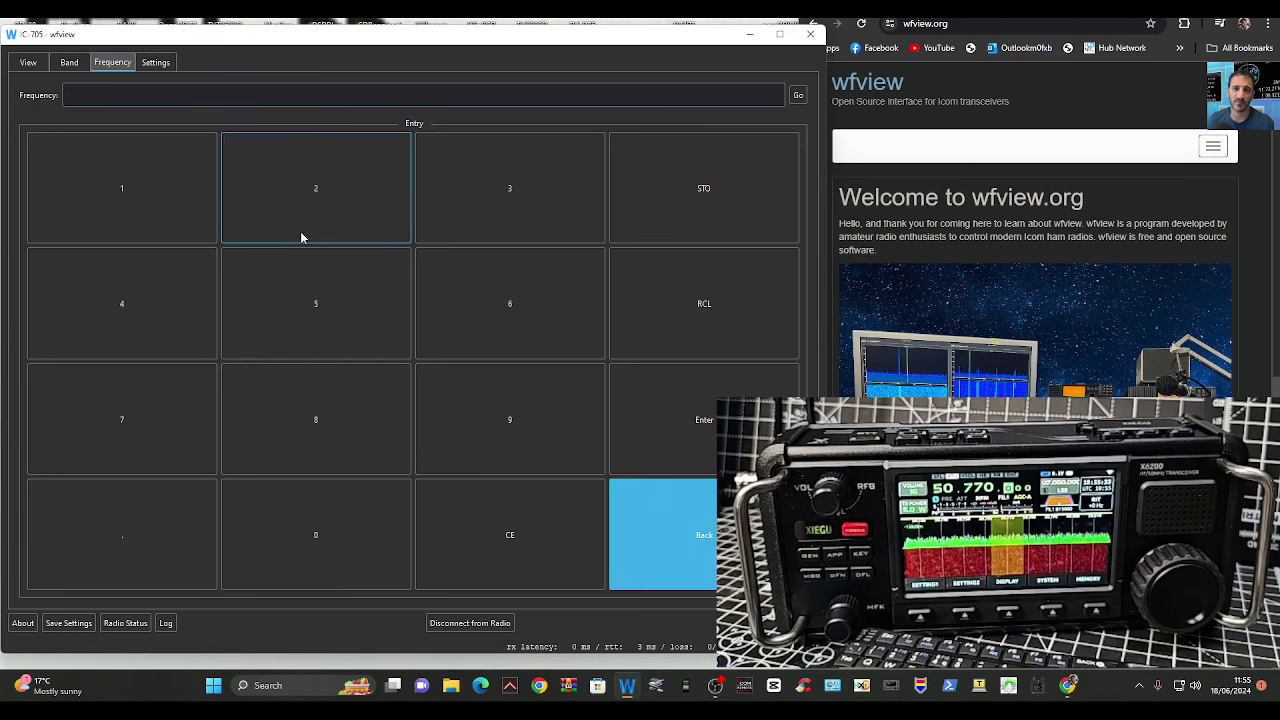
- Tune the radio to 133.850 MHz by direct frequency entry and set its mode to AM
left_click(126, 200)
left_click(518, 190)
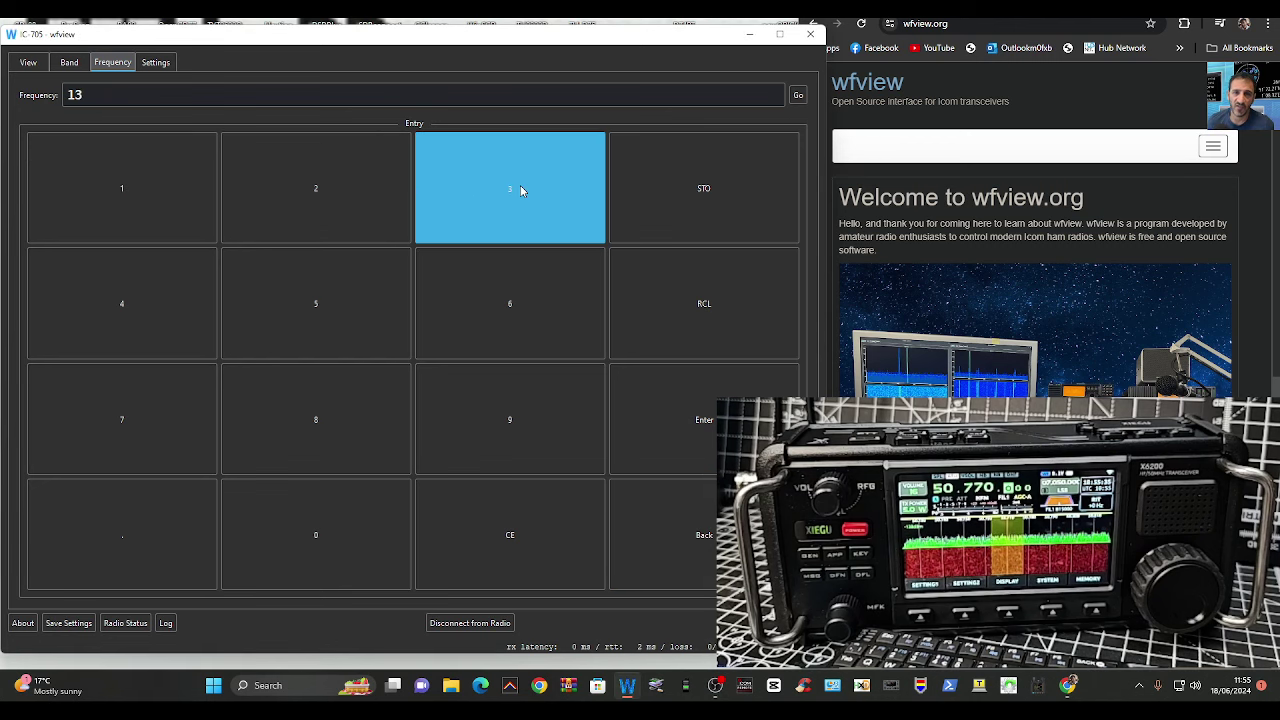
left_click(146, 563)
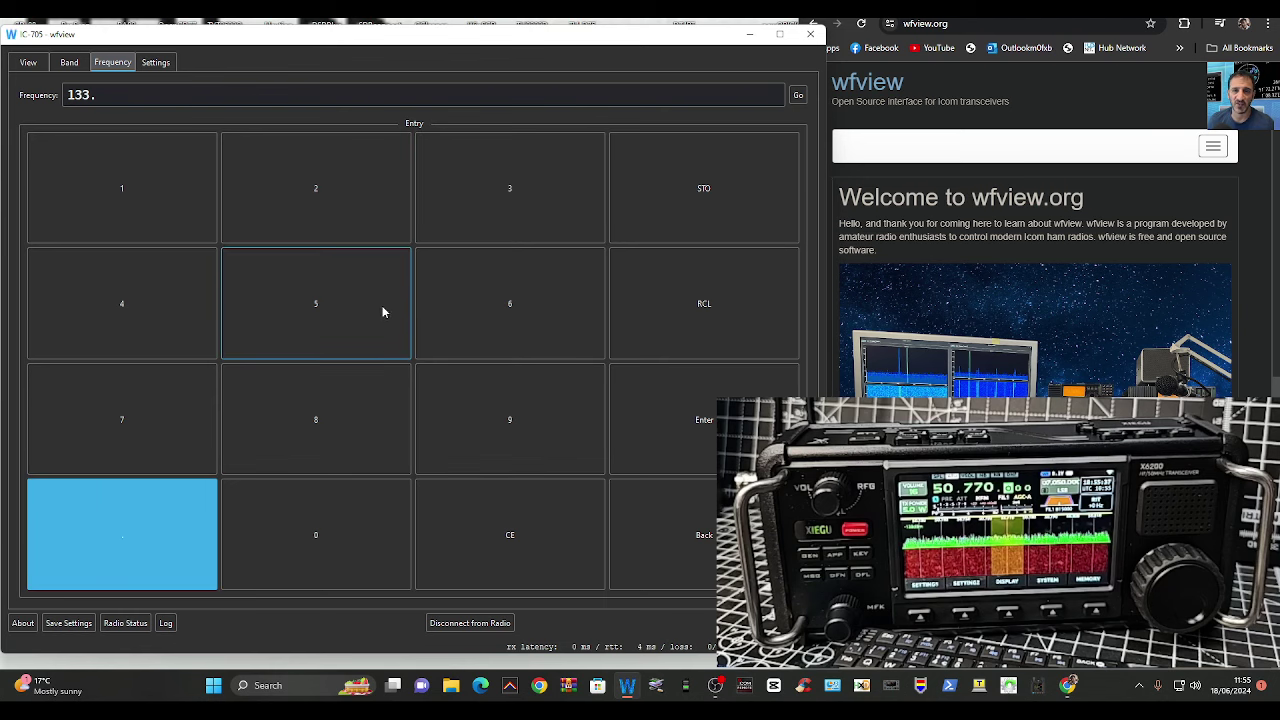
left_click(333, 446)
left_click(334, 328)
left_click(317, 571)
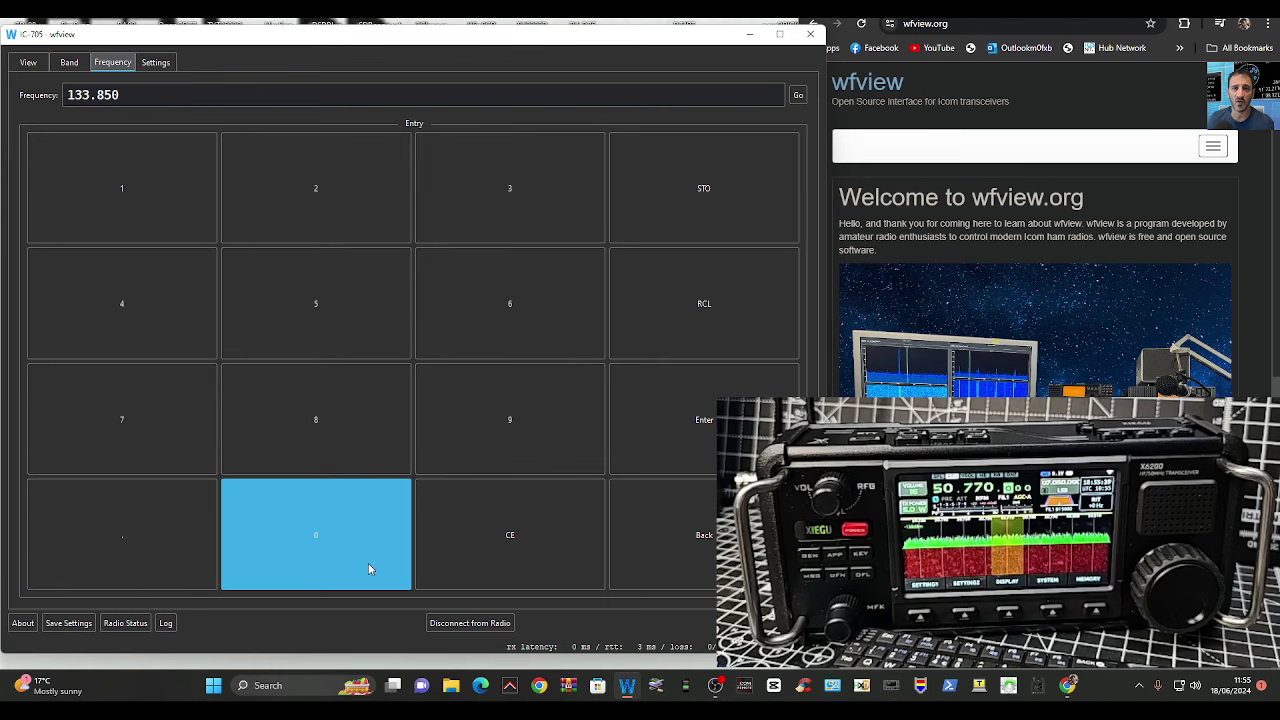
key("Return")
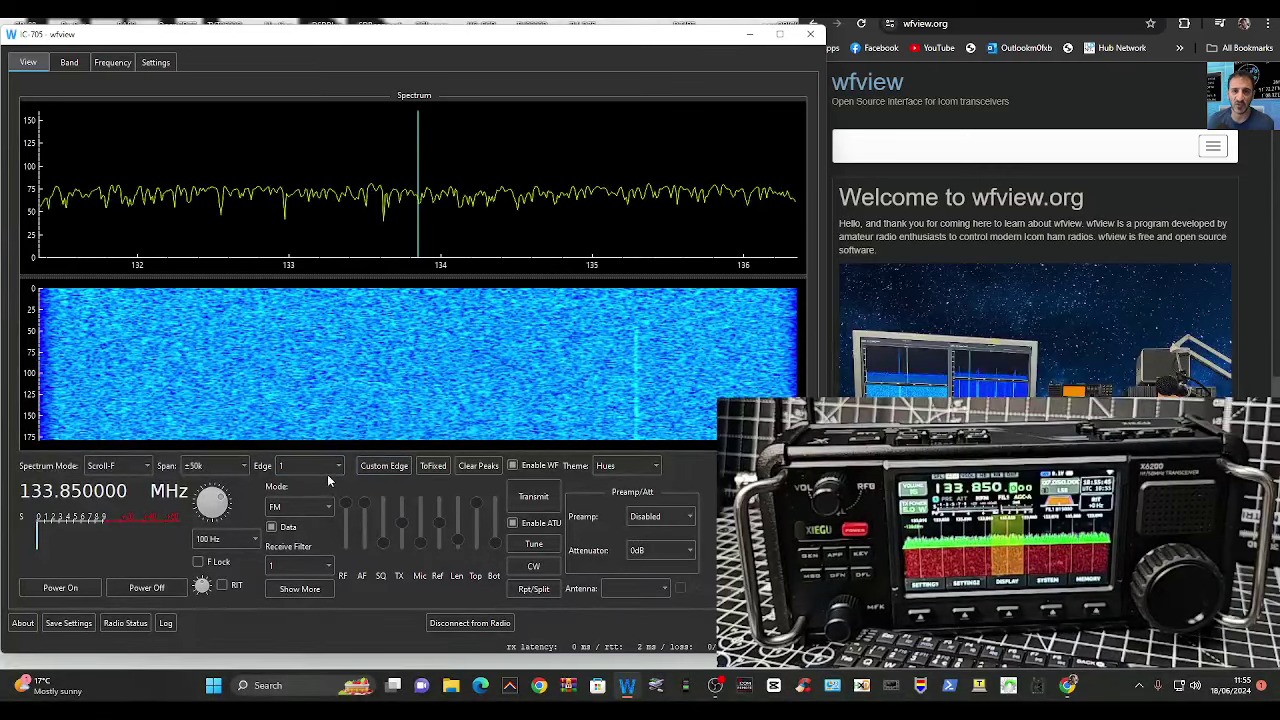
left_click(298, 507)
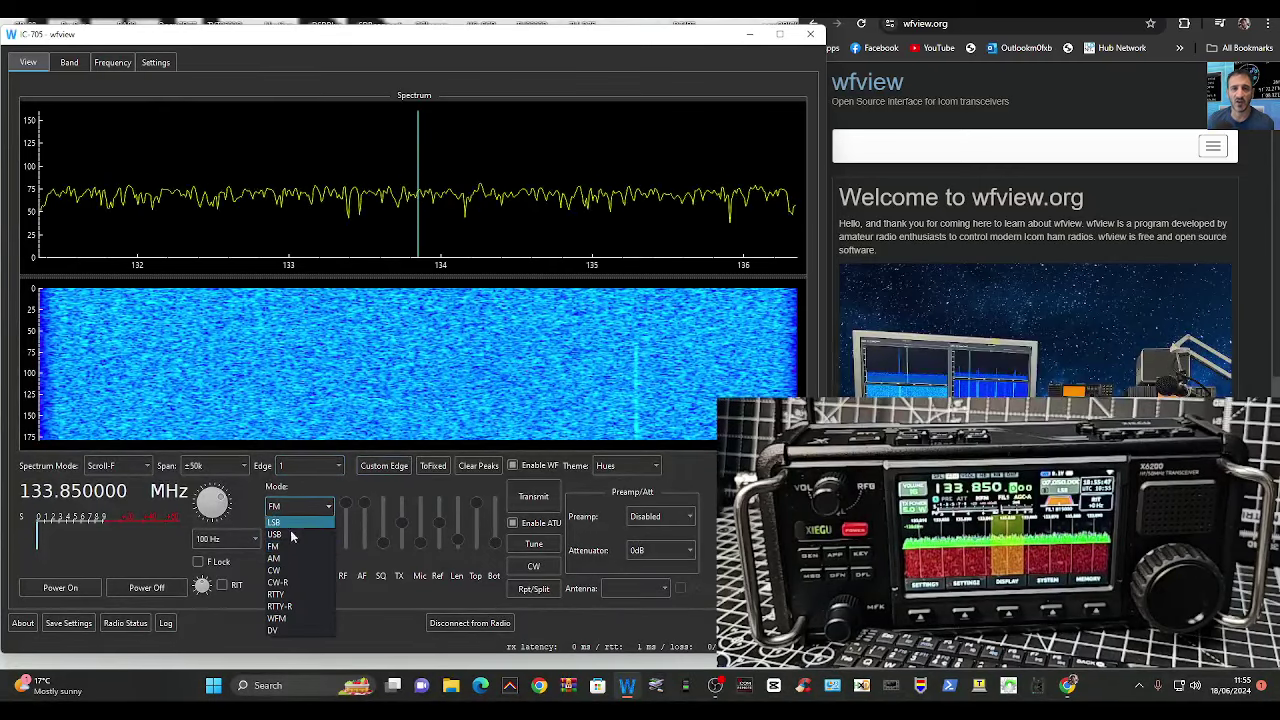
left_click(277, 560)
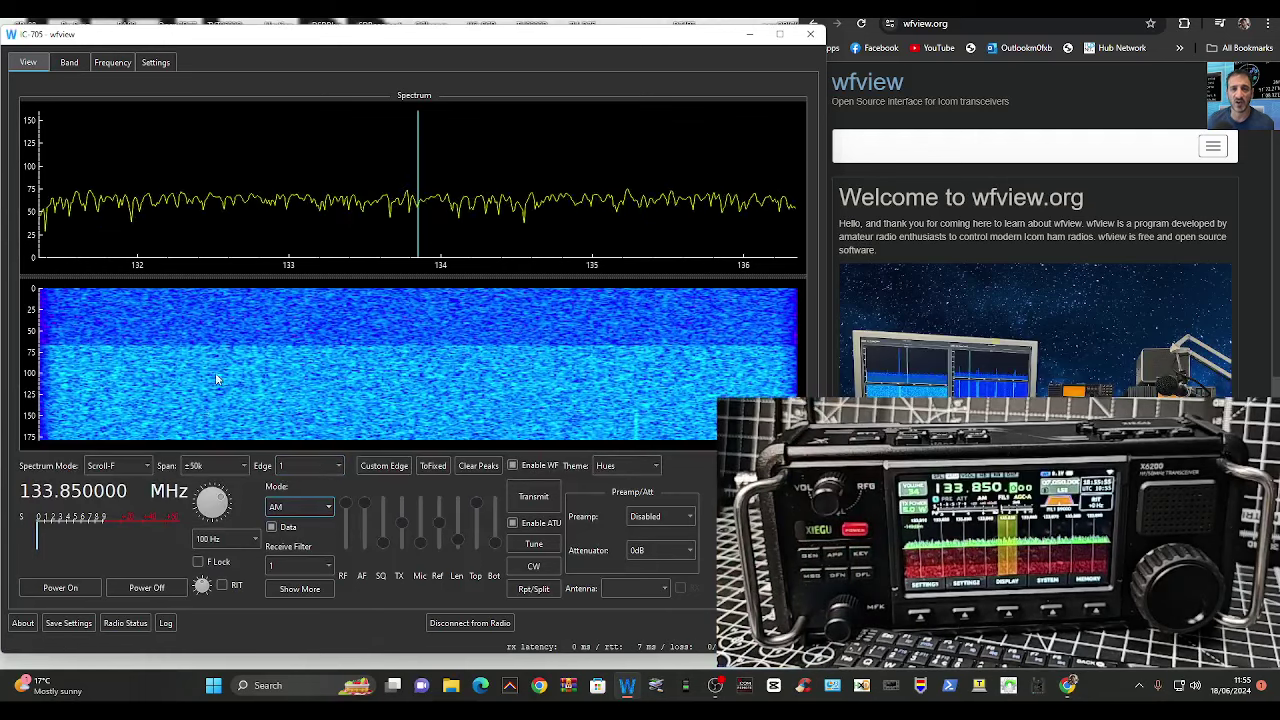
- Fine-tune the frequency up and down in 100 Hz steps with the tuning dial, ending at 133.851600 MHz
scroll(224, 508, "down", 3)
scroll(221, 512, "up", 9)
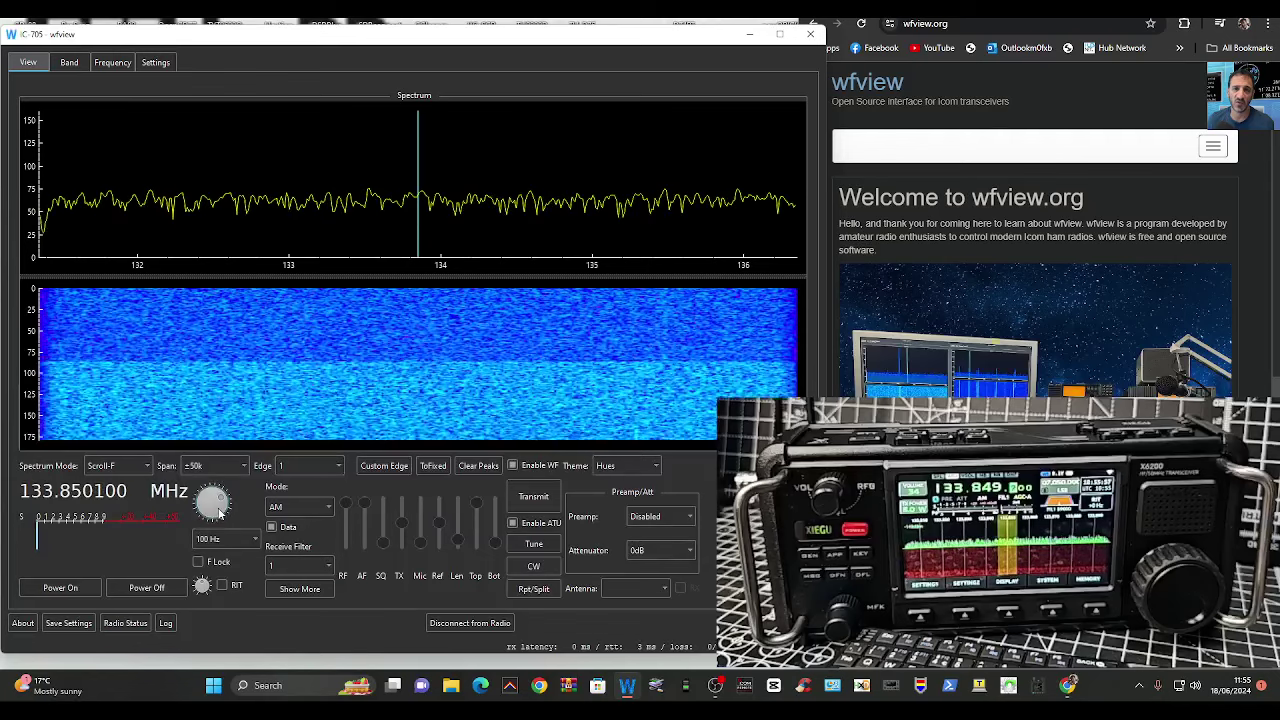
scroll(220, 510, "up", 14)
scroll(221, 509, "down", 5)
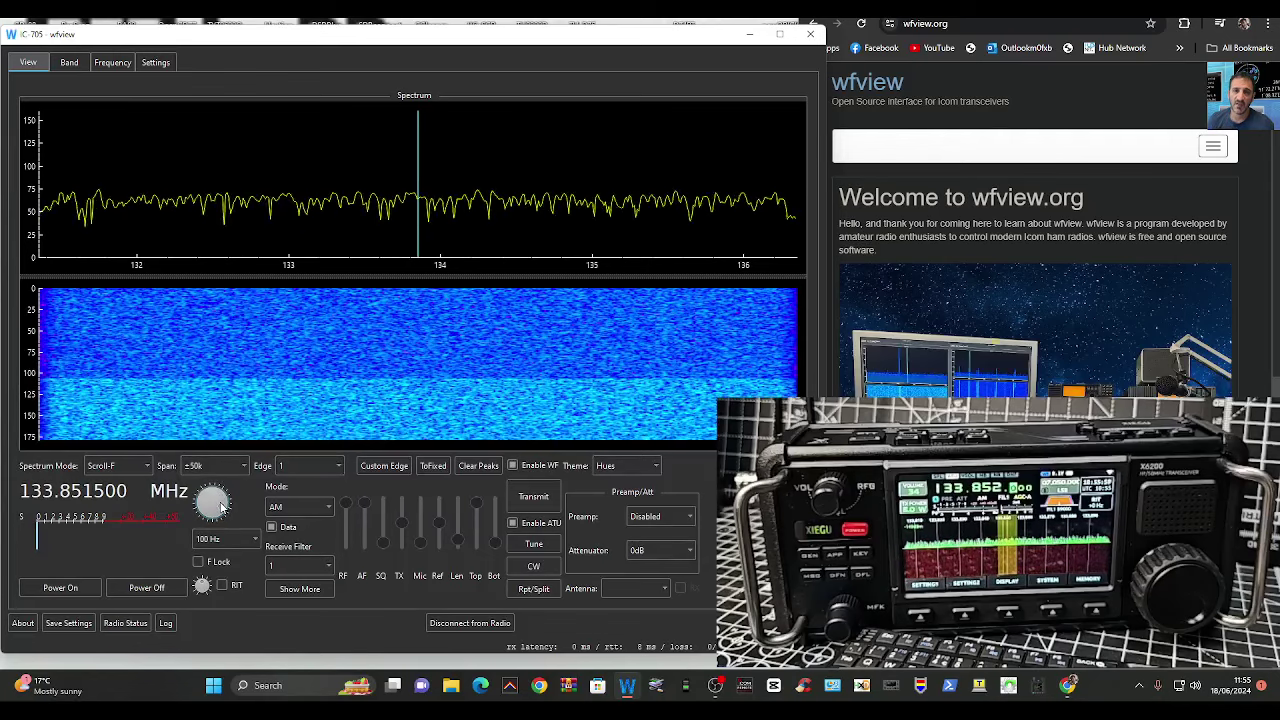
scroll(222, 507, "up", 6)
scroll(222, 507, "up", 5)
scroll(222, 507, "down", 10)
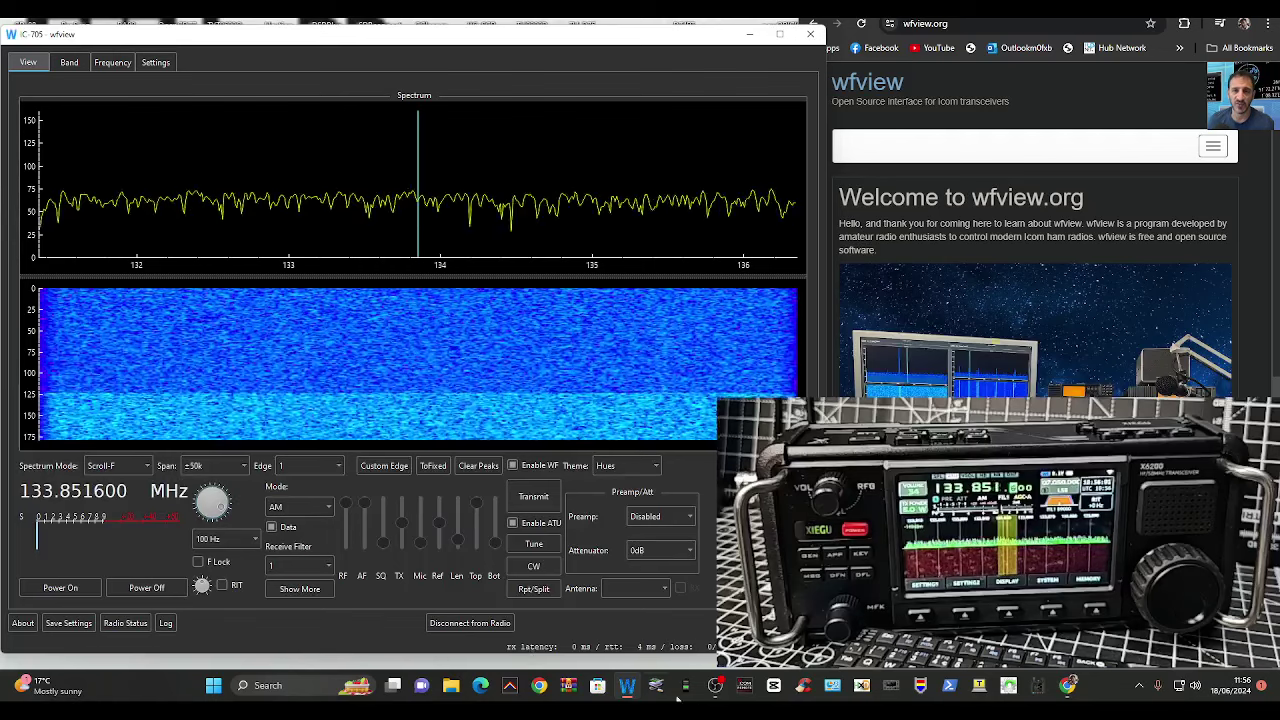
left_click(722, 692)
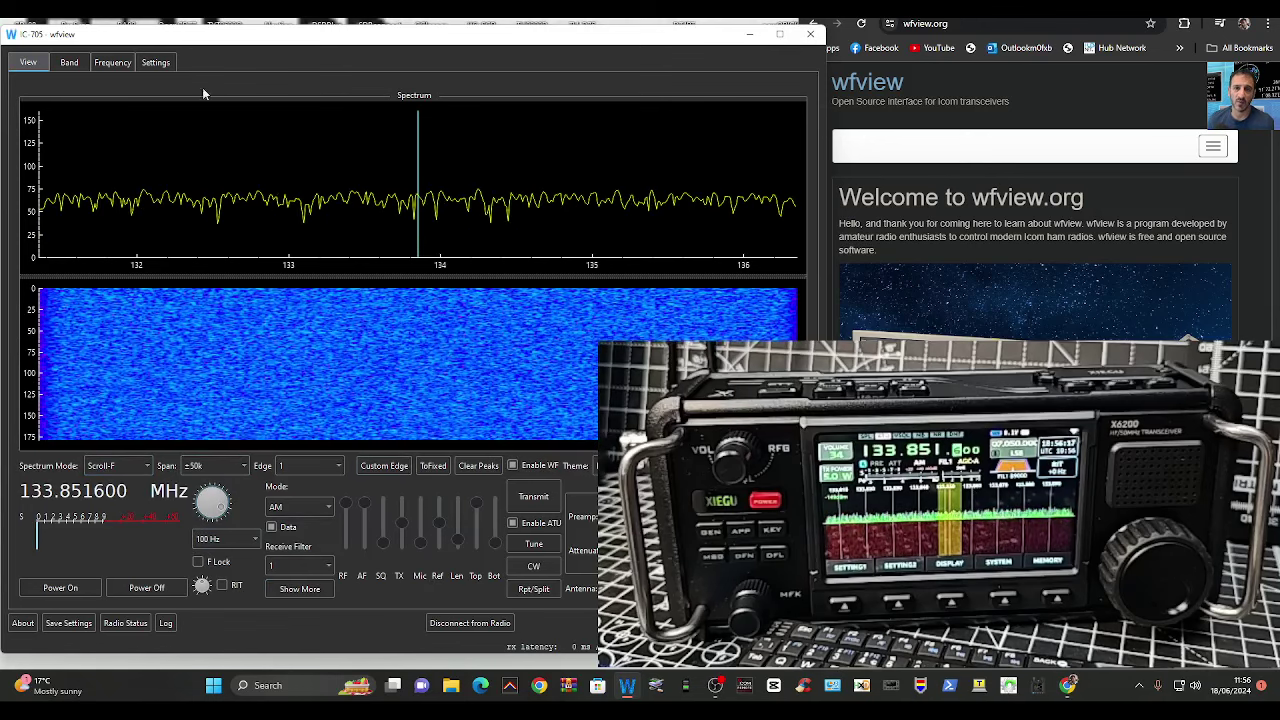
- Switch the radio to the 40m band and turn off data mode
left_click(69, 62)
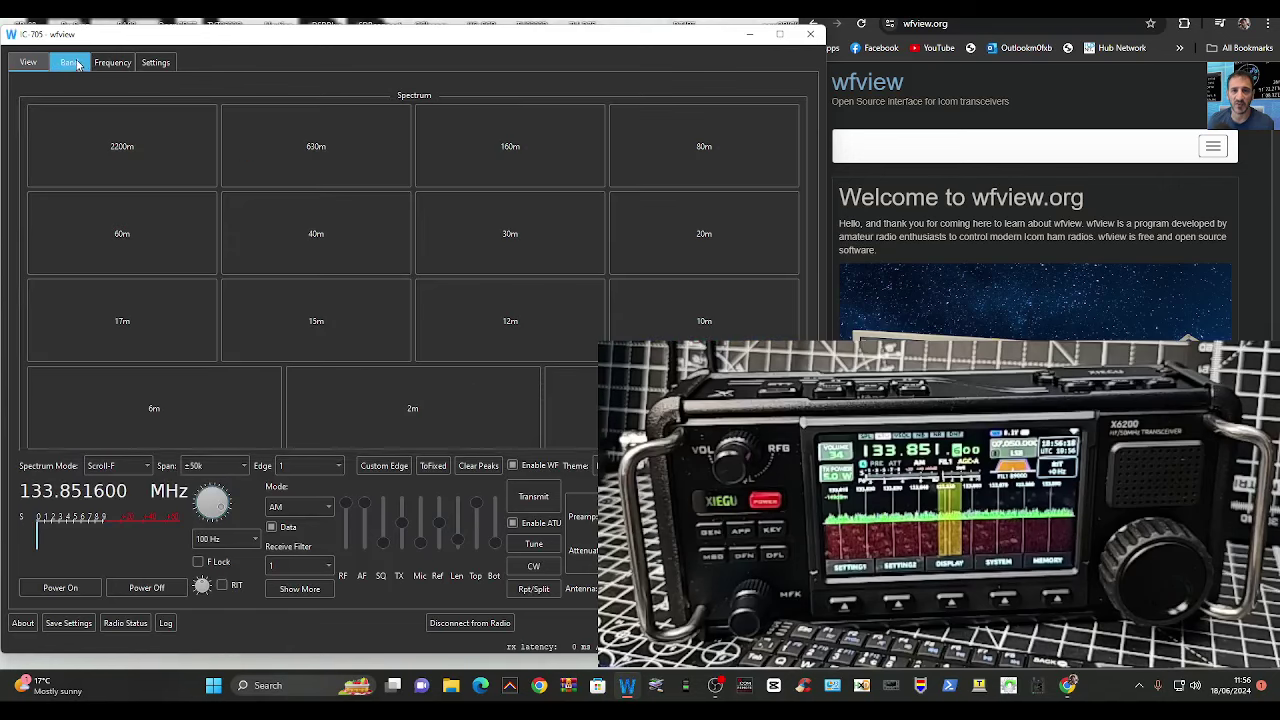
left_click(300, 243)
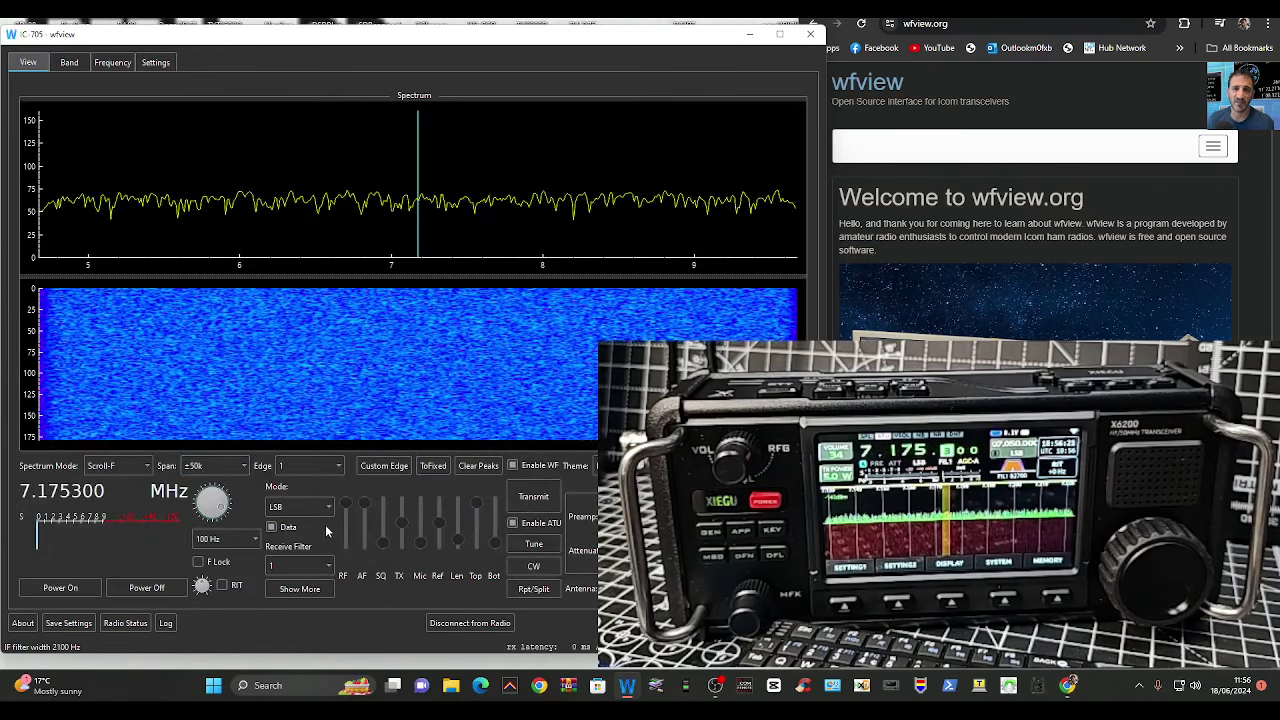
left_click(272, 528)
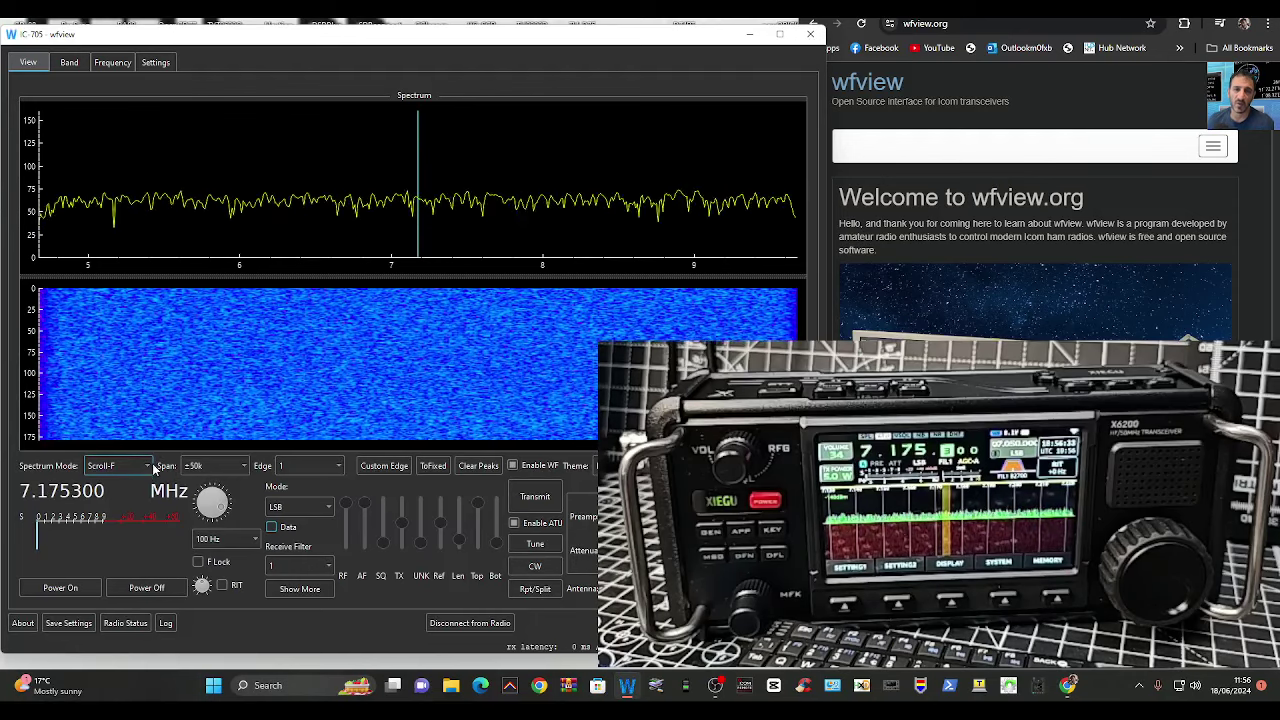
- Check the spectrum mode options and pick points near 7.77 MHz and 6.04 MHz on the spectrum and waterfall displays
left_click(149, 467)
left_click(149, 467)
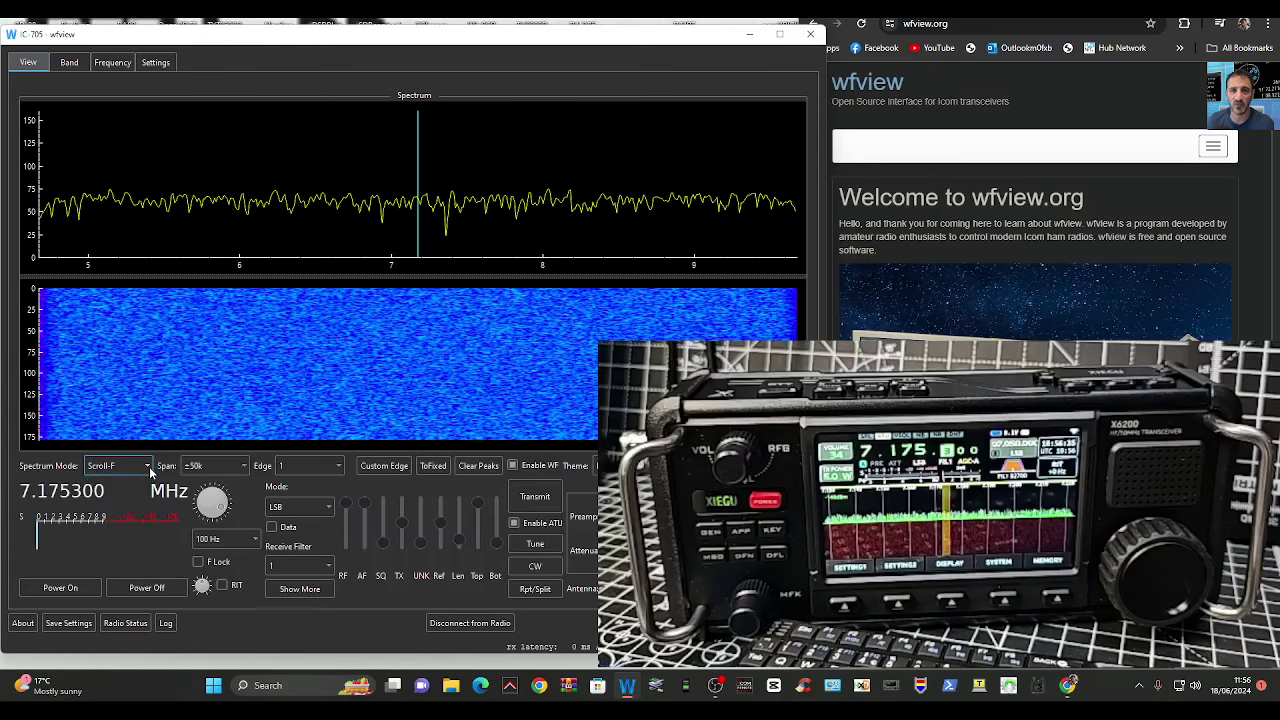
left_click(472, 348)
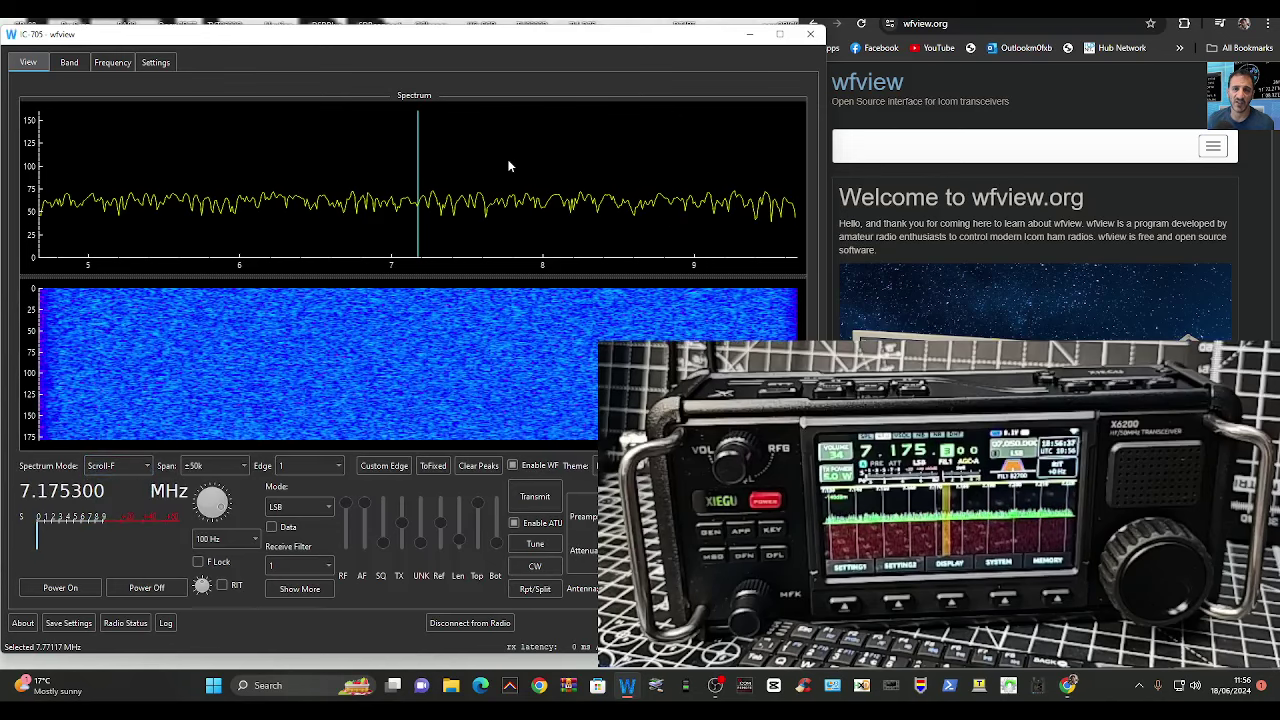
left_click(268, 197)
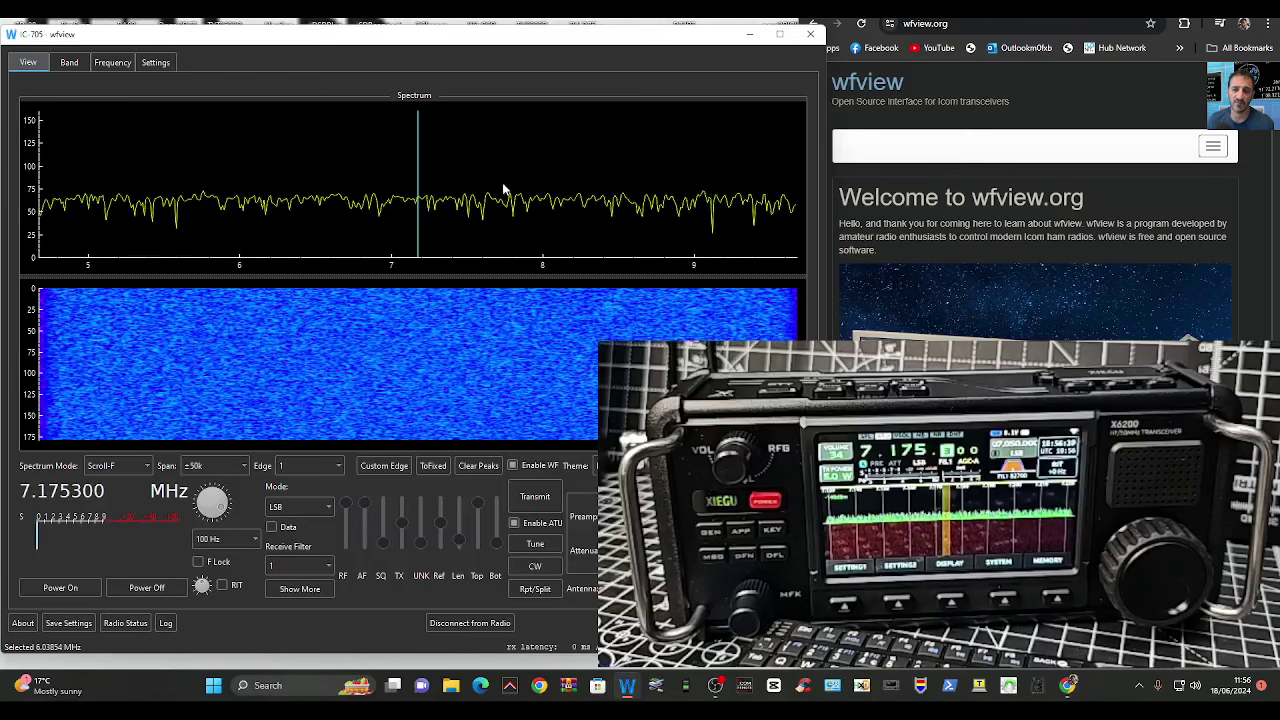
left_click(245, 200)
left_click(155, 62)
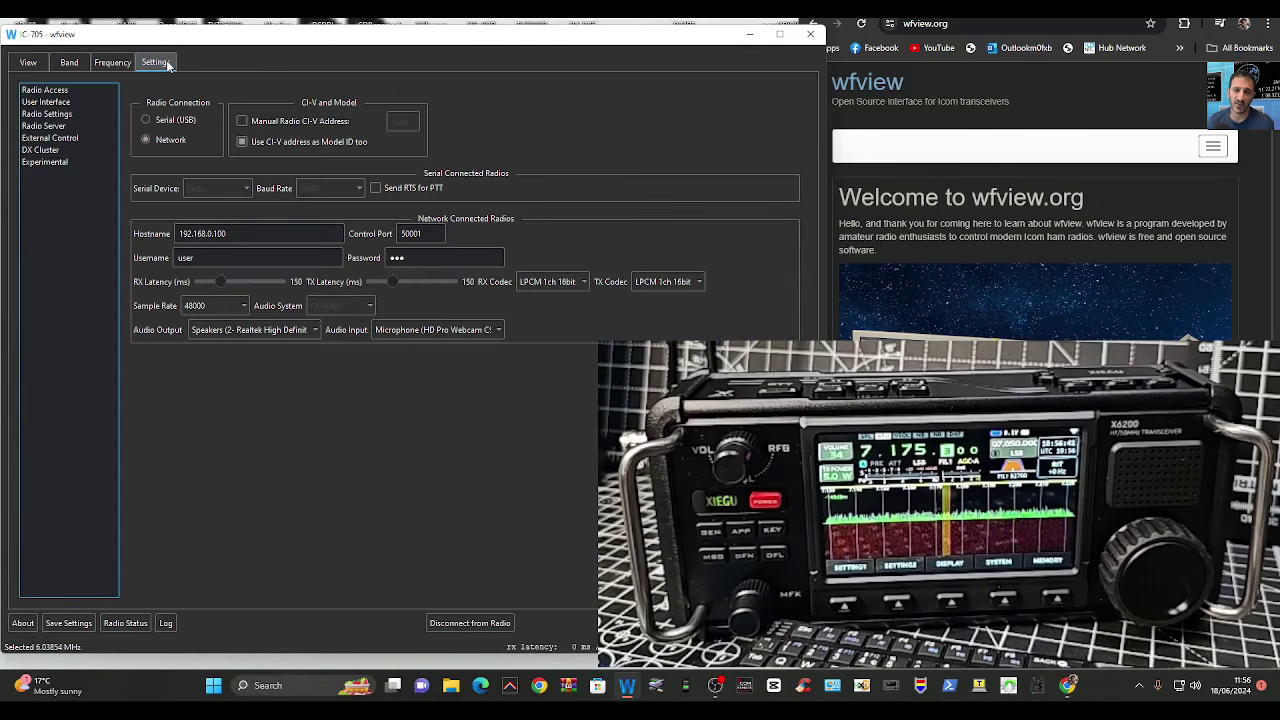
left_click(113, 63)
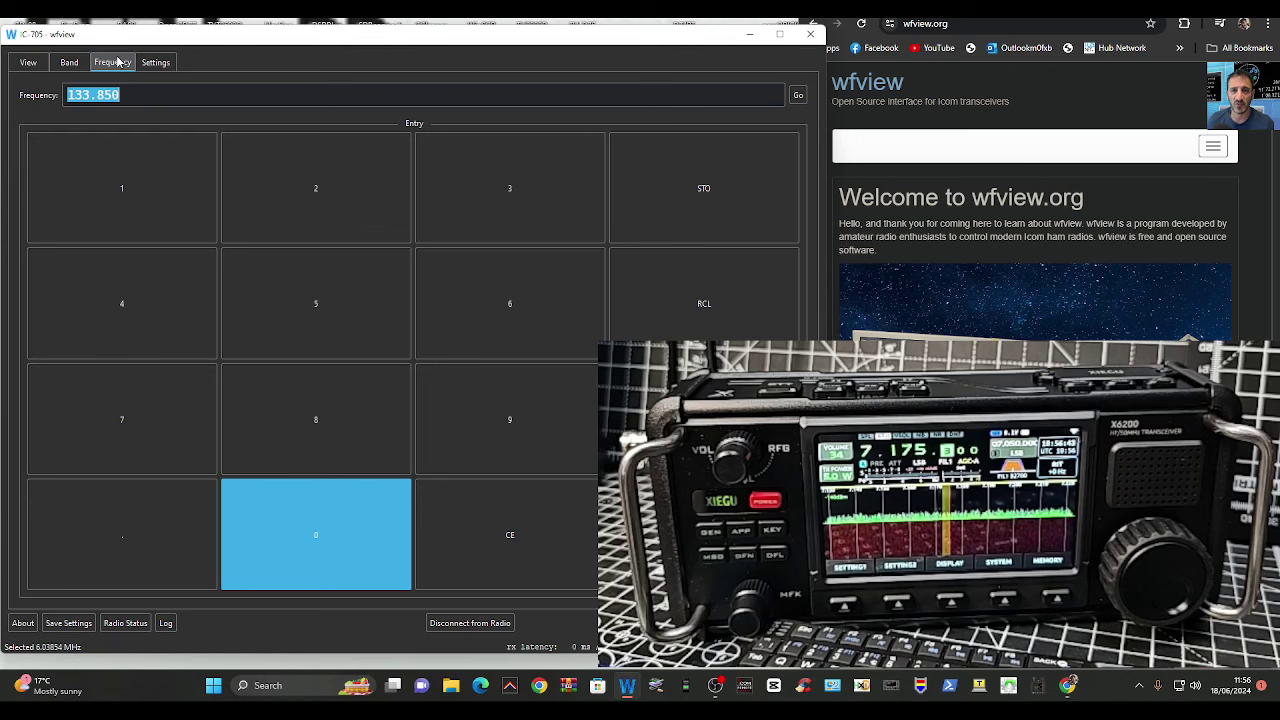
left_click(72, 63)
left_click(27, 63)
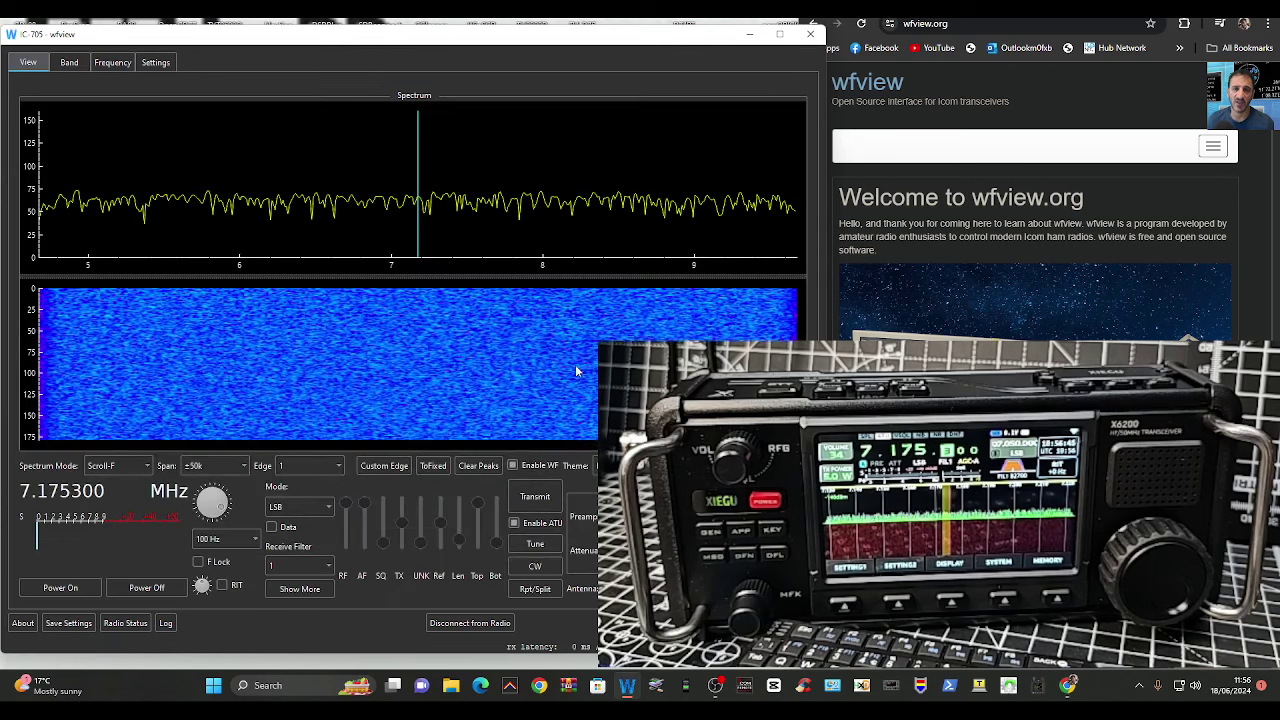
- Test-transmit briefly on 7.175300 MHz, return to receive, and start a tune cycle with the ATU disabled
left_click(539, 503)
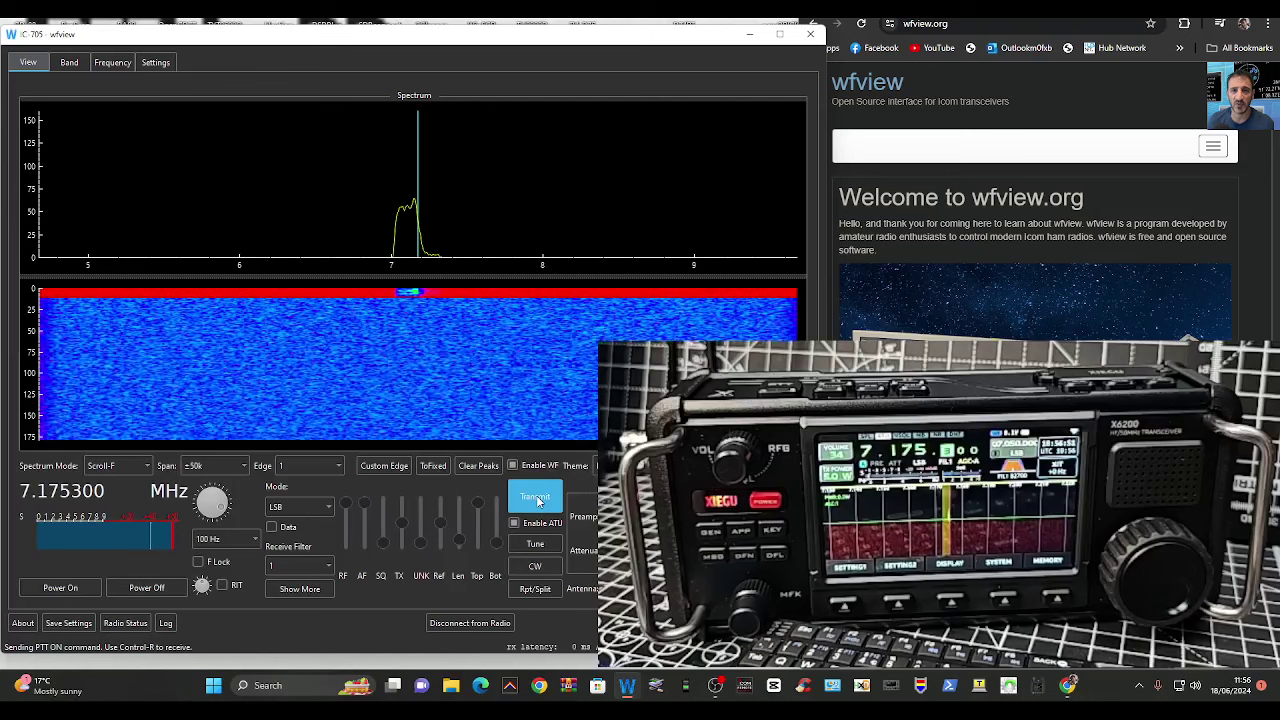
left_click(537, 498)
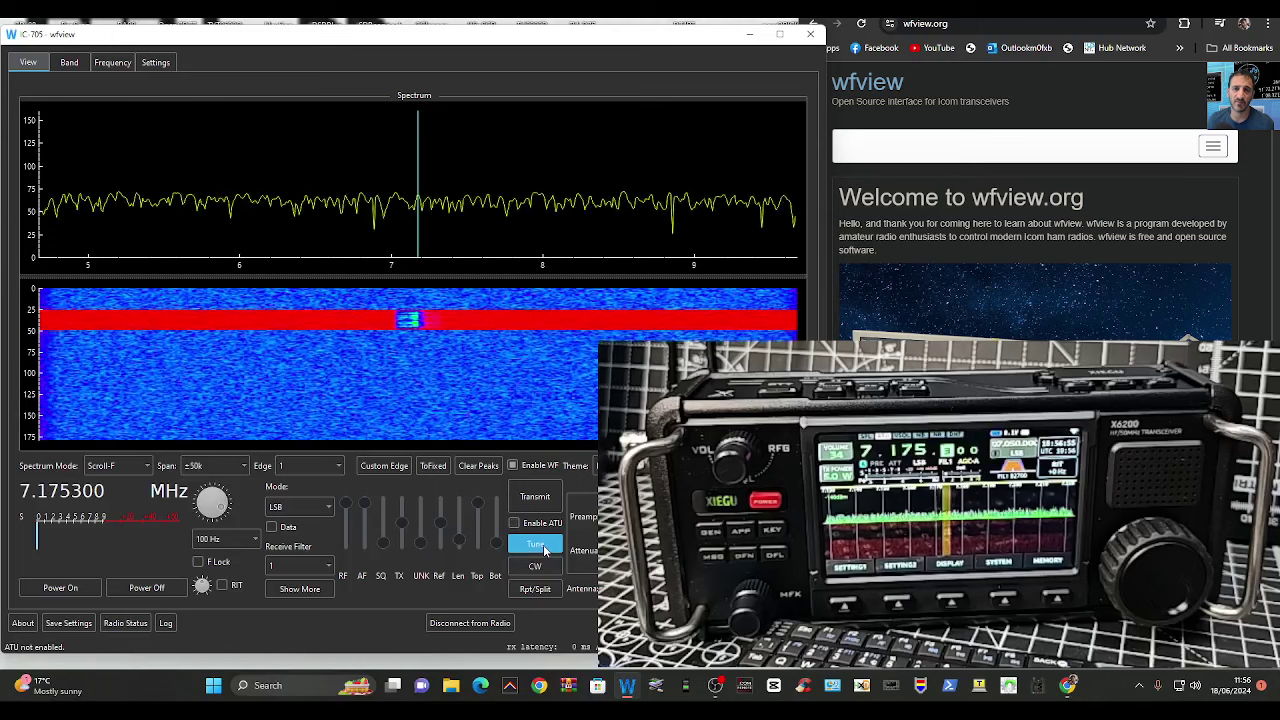
left_click(543, 544)
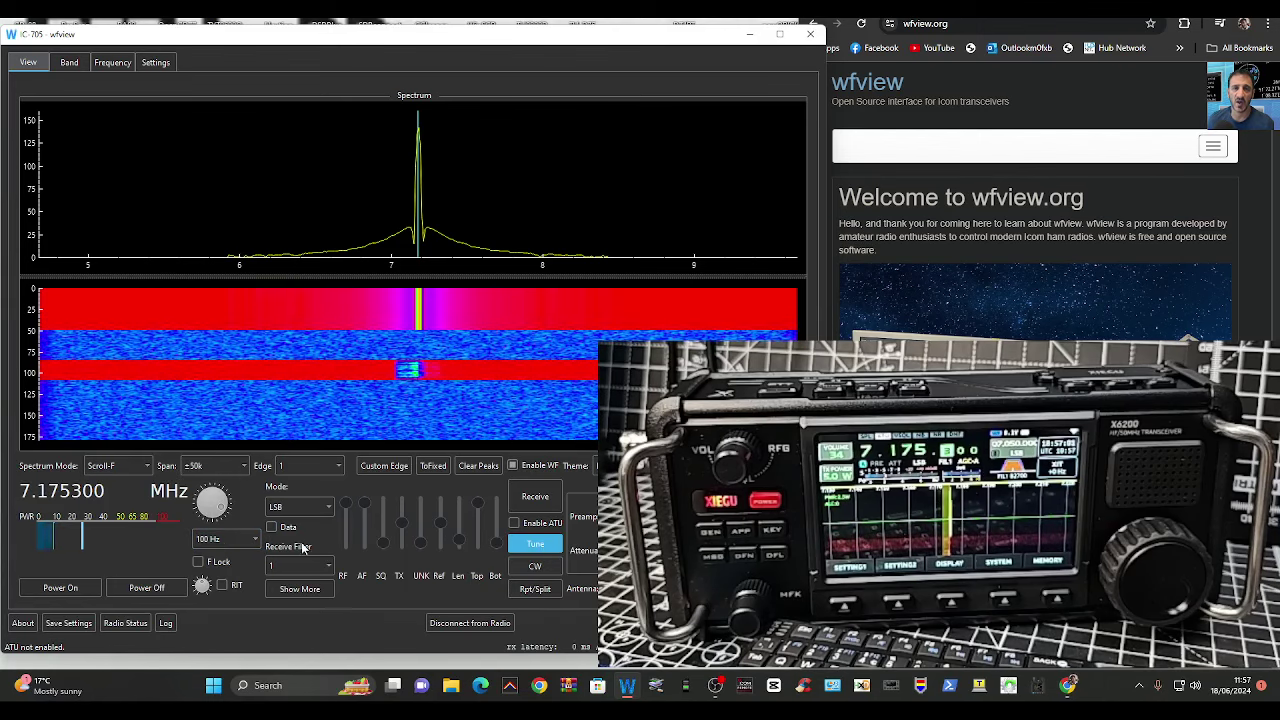
left_click(727, 700)
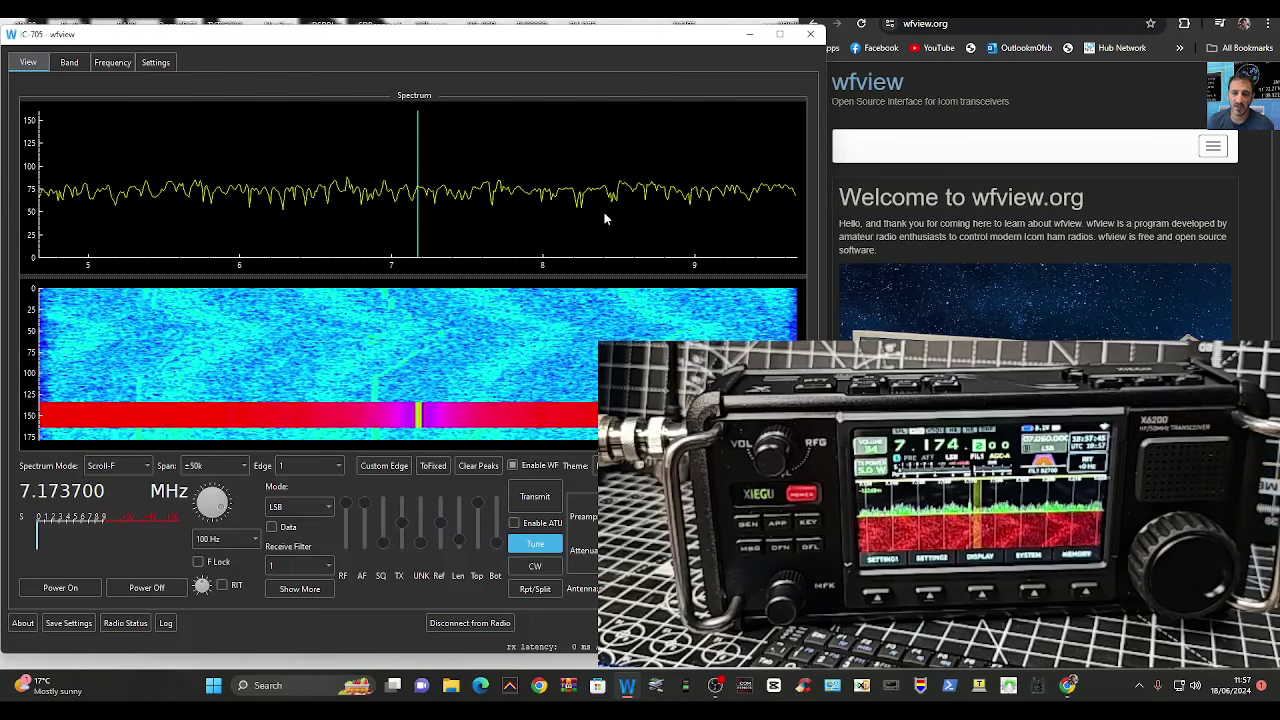
left_click(715, 684)
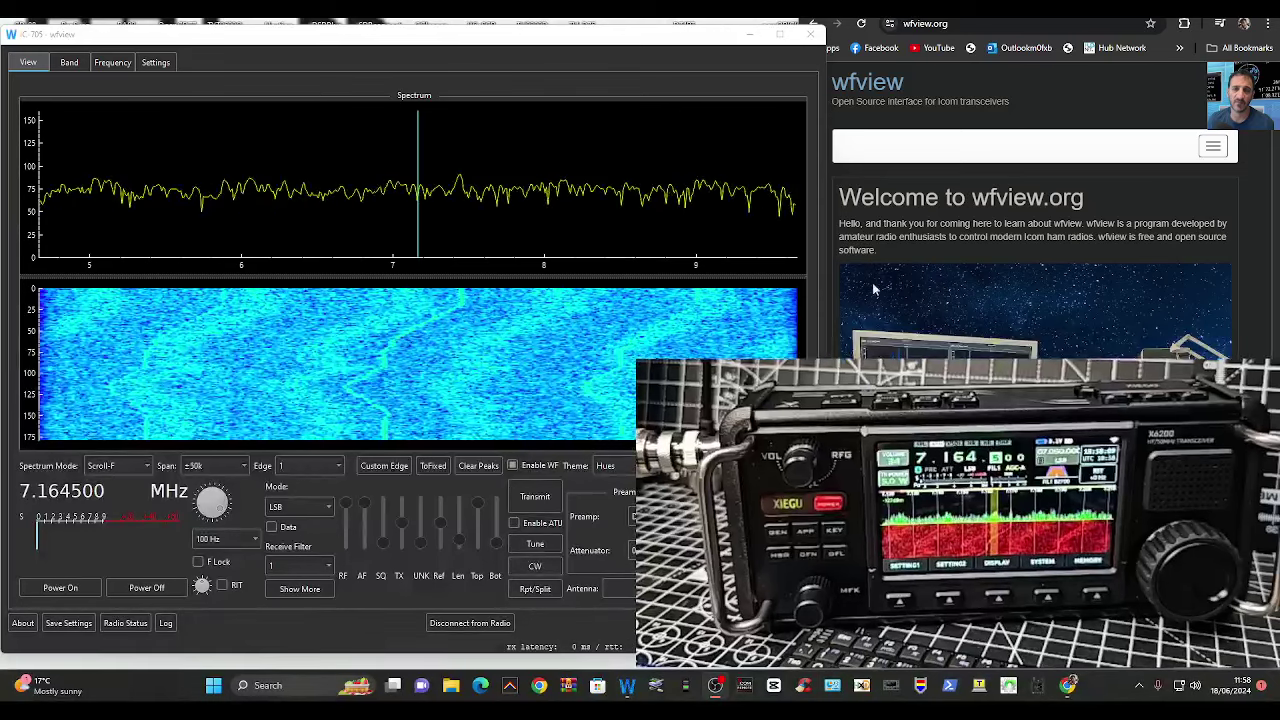
- Tune the radio down and up the 40m band in 100 Hz steps with the tuning dial, ending at 7.142100 MHz
scroll(213, 505, "down", 7)
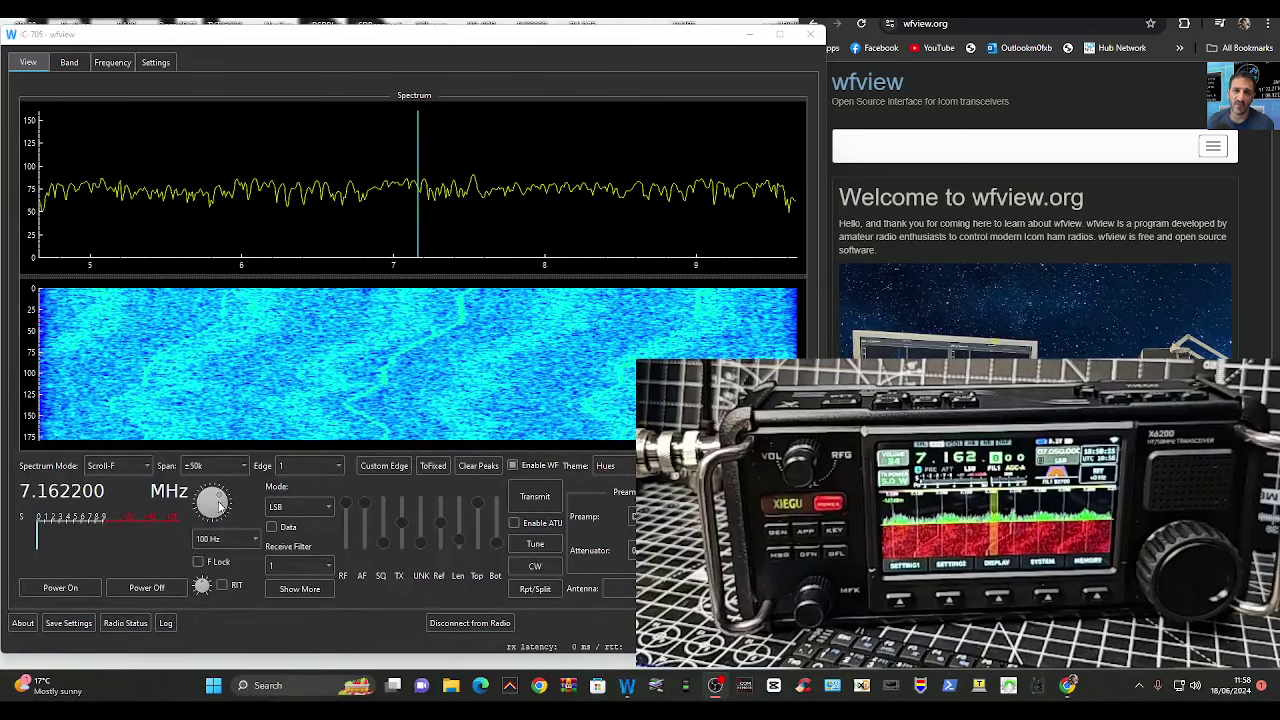
scroll(210, 500, "up", 10)
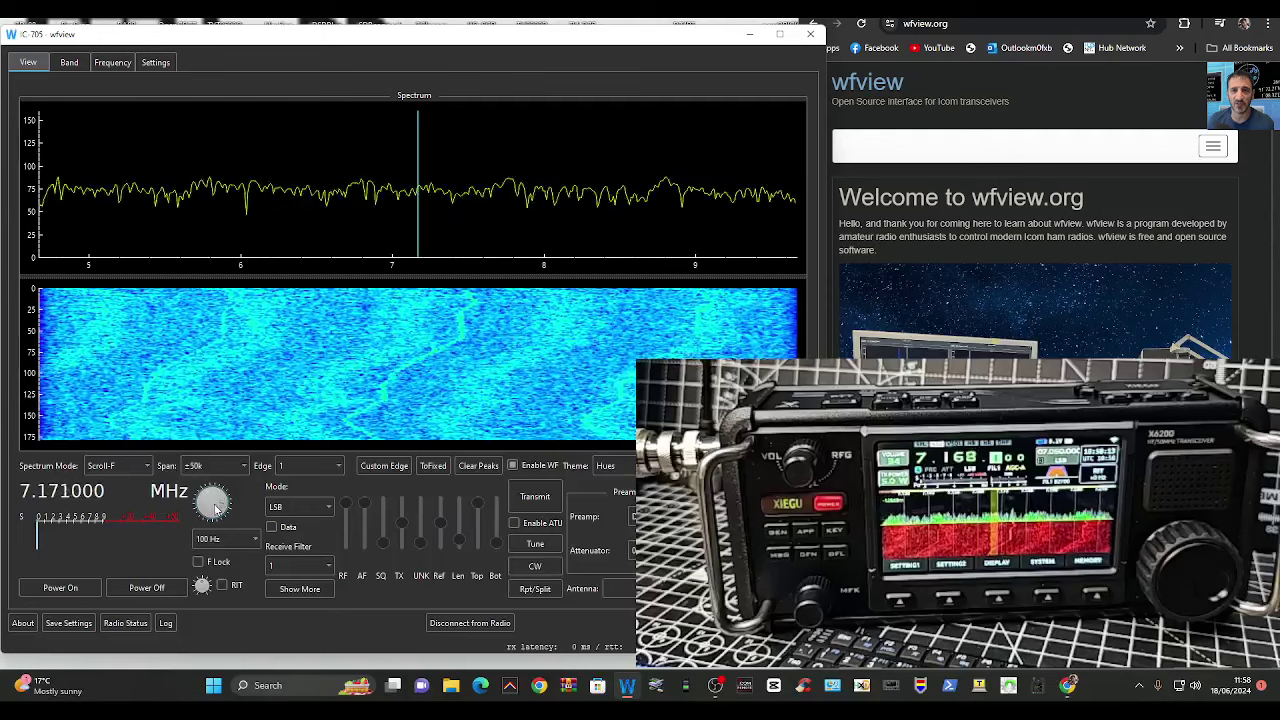
scroll(213, 508, "up", 15)
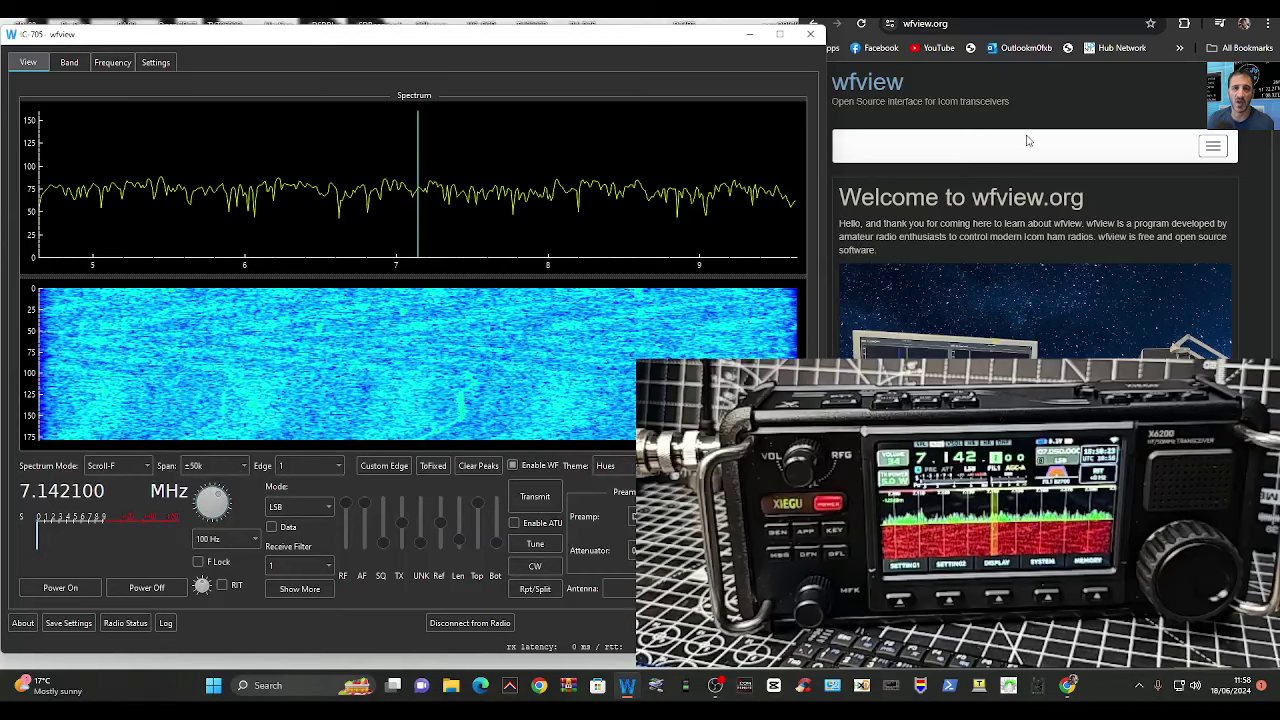
left_click(1027, 140)
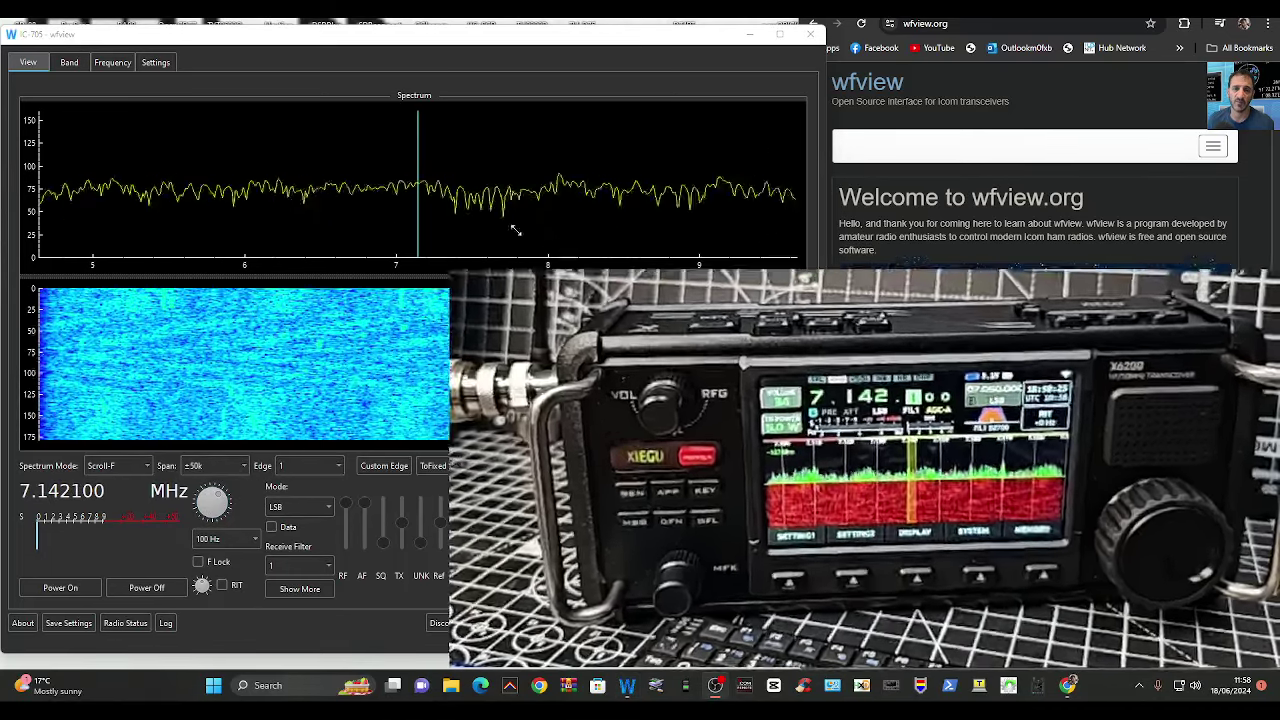